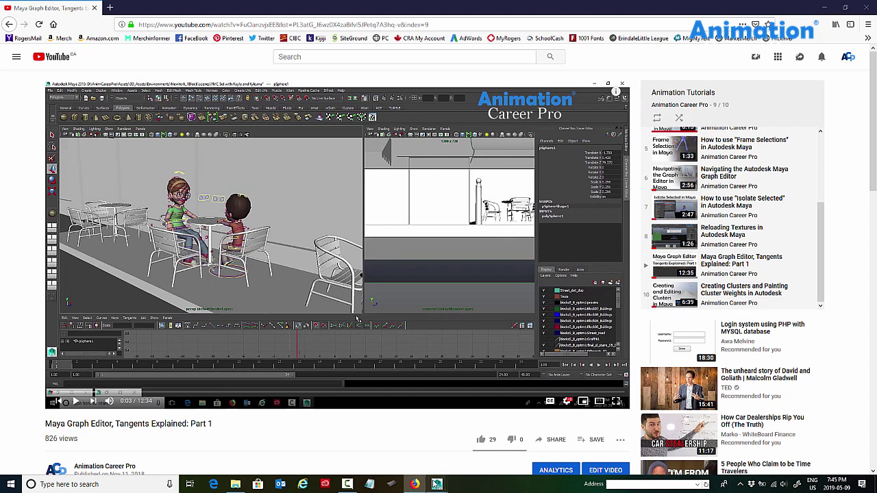
# Switch to Maya, play the cube's animation in a maximized front view, and shorten the playback range to end at frame 53
pyautogui.moveTo(437, 484)
pyautogui.click(469, 445)
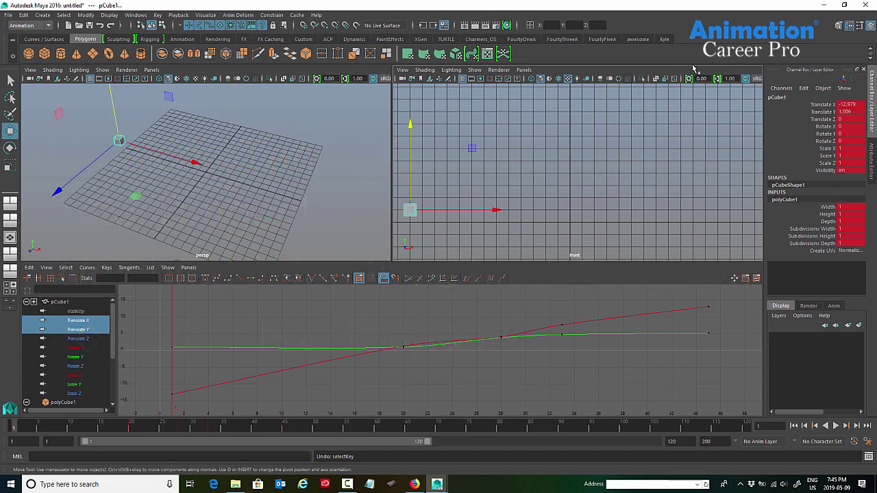
pyautogui.press('space')
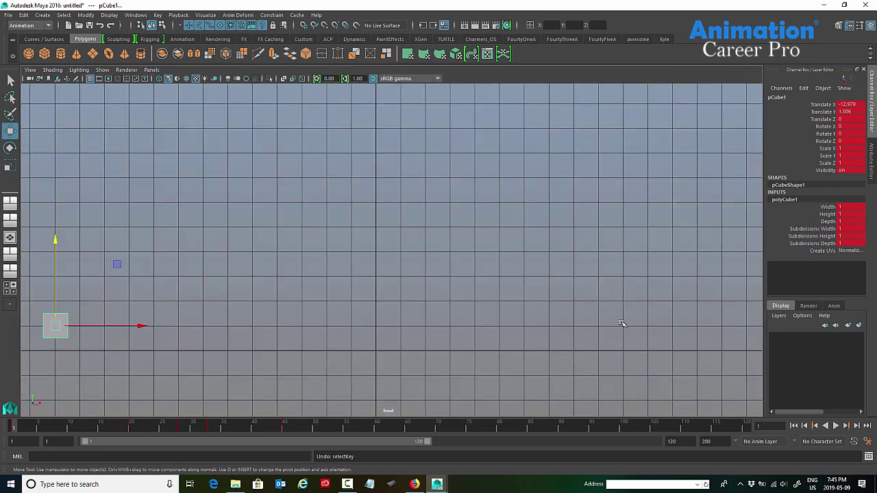
pyautogui.click(836, 426)
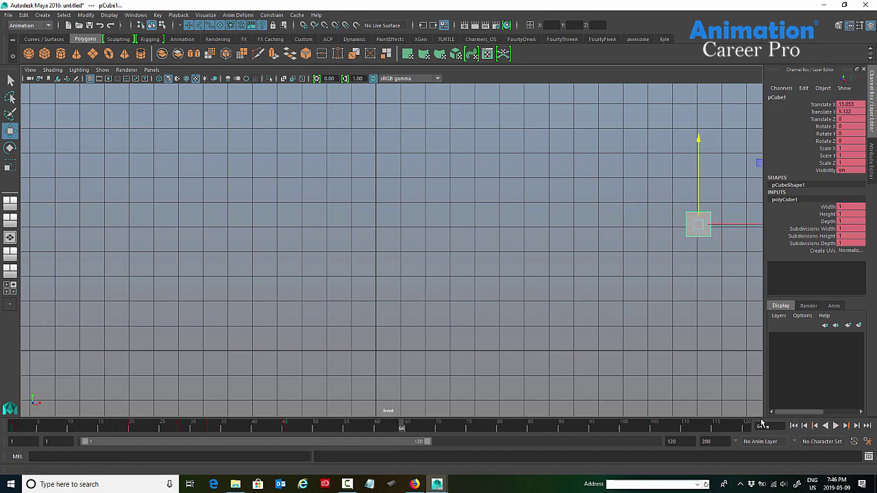
pyautogui.moveTo(427, 441); pyautogui.dragTo(234, 443)
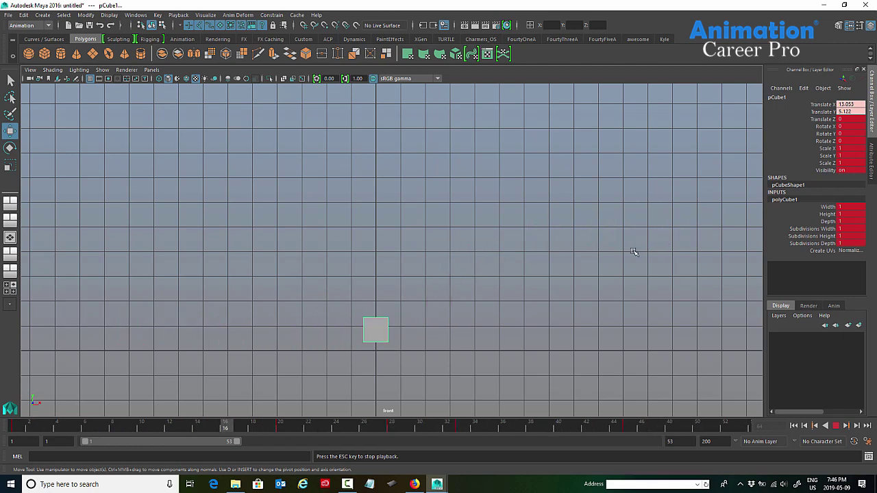
# Restore the multi-panel layout, then play and scrub the cube's animation to compare its motion with the Translate Y curve
pyautogui.press('space')
pyautogui.keyDown('alt'); pyautogui.keyDown('shift'); pyautogui.moveTo(544, 376); pyautogui.dragTo(531, 345, button='right'); pyautogui.keyUp('shift'); pyautogui.keyUp('alt')
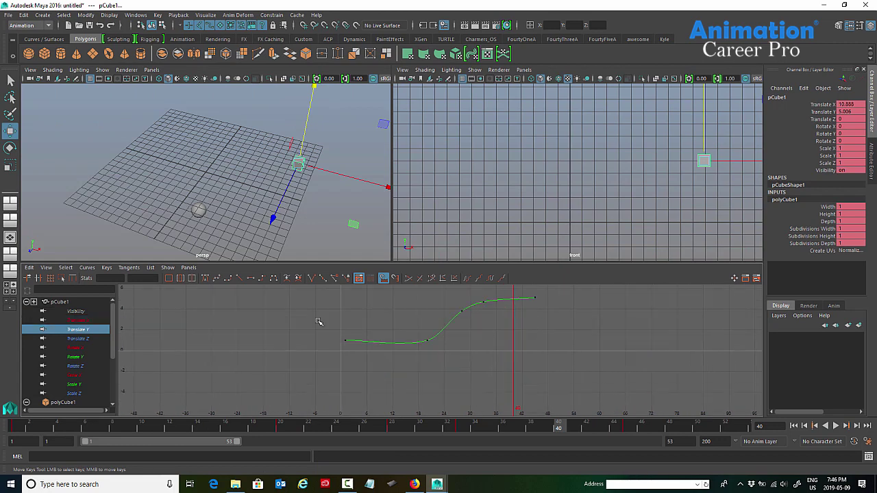
pyautogui.keyDown('alt'); pyautogui.moveTo(319, 321); pyautogui.dragTo(322, 333, button='right'); pyautogui.keyUp('alt')
pyautogui.scroll(5, 415, 317)
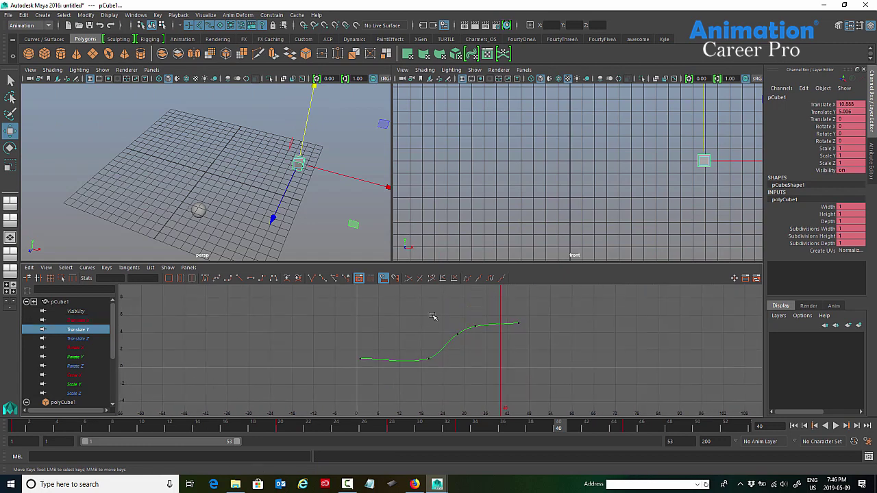
pyautogui.click(834, 425)
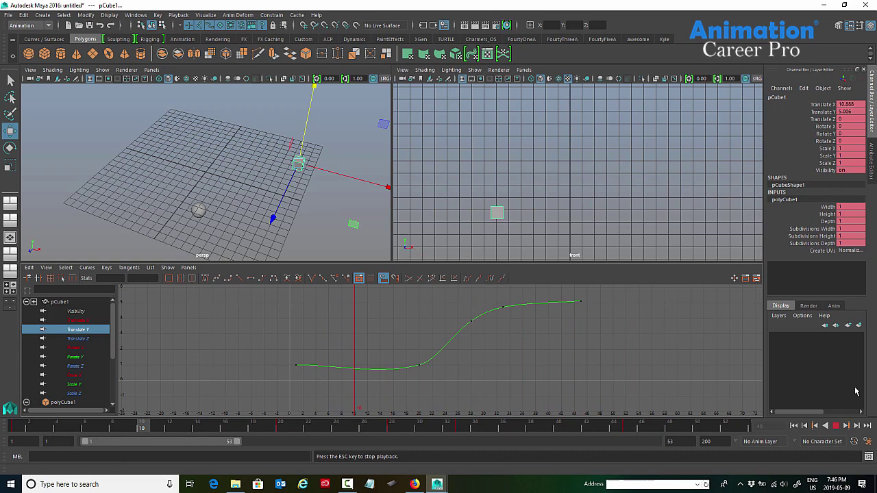
pyautogui.click(835, 427)
pyautogui.moveTo(91, 429); pyautogui.dragTo(280, 430)
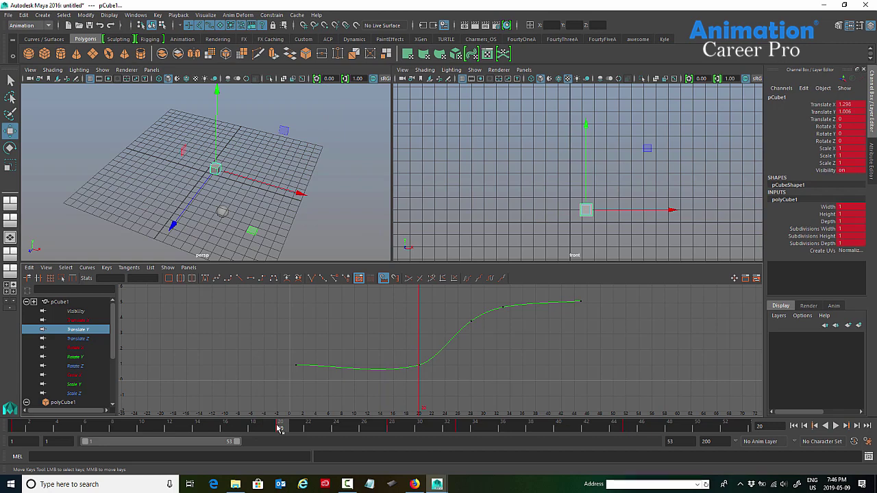
pyautogui.moveTo(280, 429); pyautogui.dragTo(404, 428)
# Try moving the outgoing tangent handle of the Translate Y key at frame 20, and undo the edit
pyautogui.moveTo(391, 330); pyautogui.dragTo(440, 385)
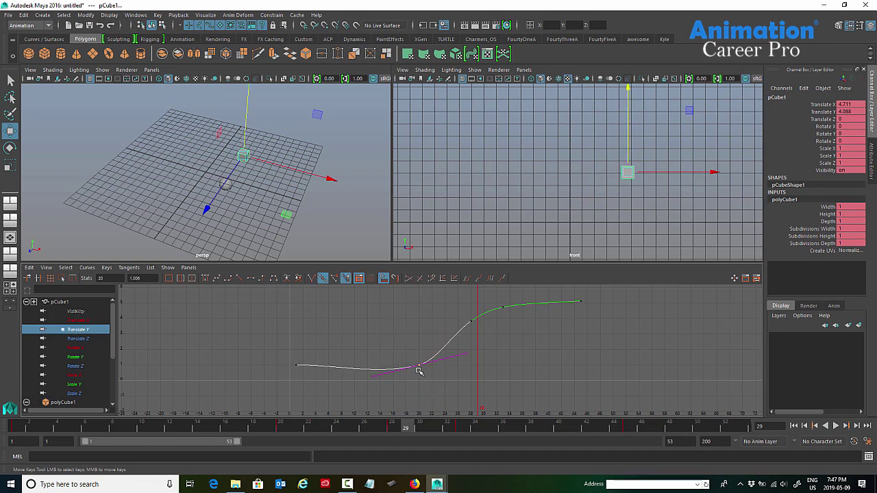
pyautogui.scroll(3, 444, 350)
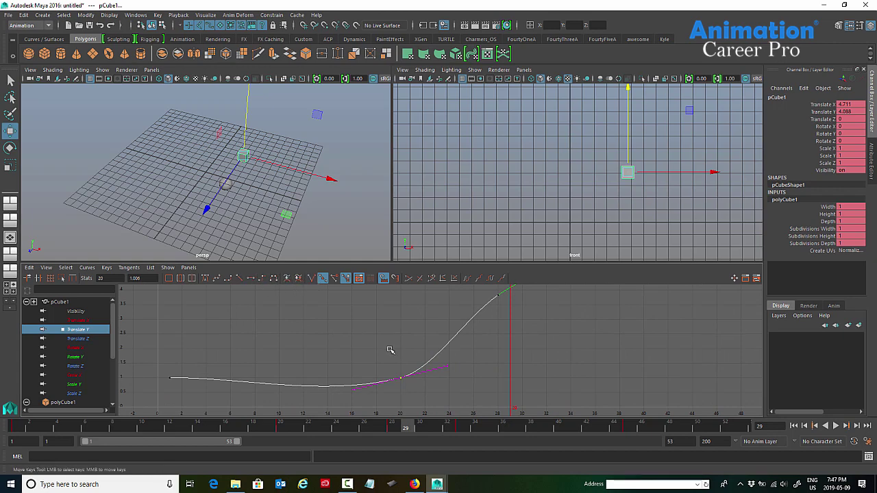
pyautogui.moveTo(413, 359); pyautogui.dragTo(435, 381)
pyautogui.moveTo(365, 376); pyautogui.dragTo(422, 398)
pyautogui.moveTo(446, 362); pyautogui.dragTo(457, 383)
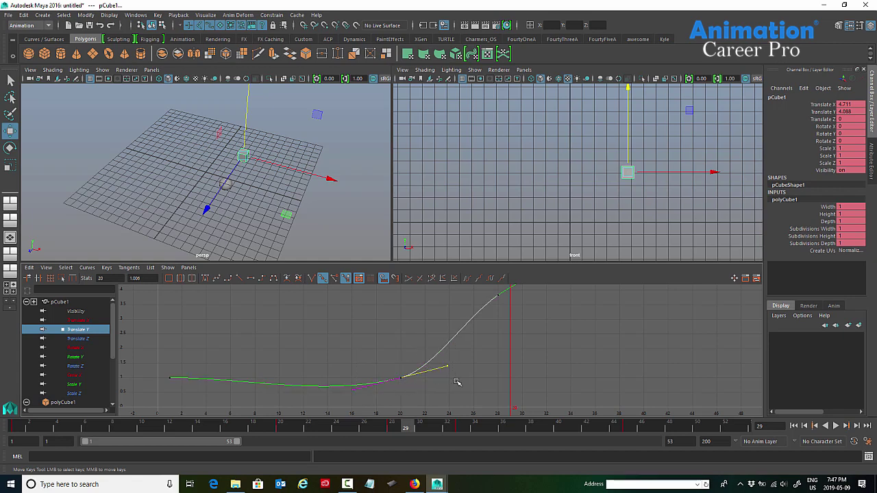
pyautogui.moveTo(449, 375); pyautogui.dragTo(426, 354, button='middle')
pyautogui.hotkey('ctrl', 'z')
# Break the tangents of the frame 20 key on Translate Y and raise its outgoing and incoming handles independently
pyautogui.moveTo(383, 351); pyautogui.dragTo(419, 404)
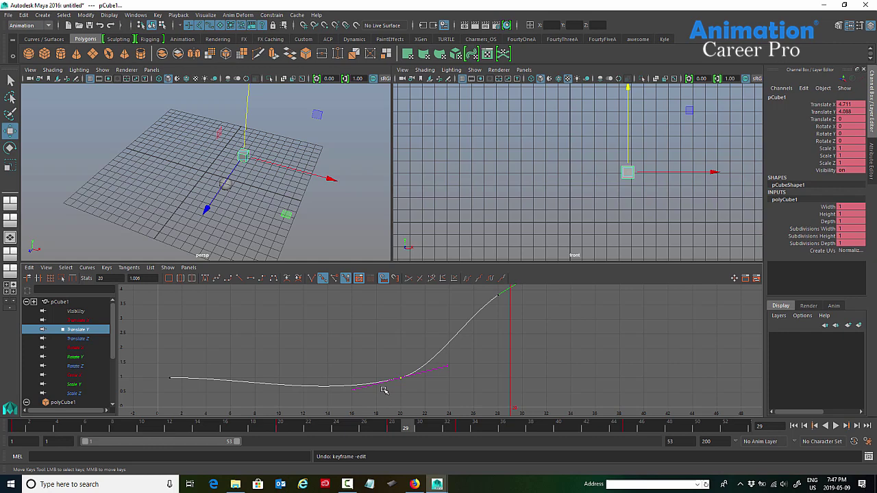
pyautogui.click(311, 278)
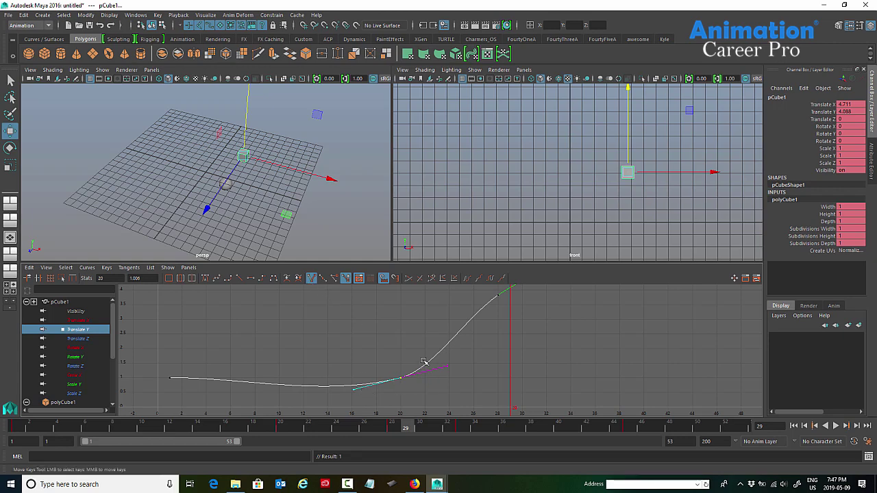
pyautogui.moveTo(424, 361); pyautogui.dragTo(448, 381)
pyautogui.moveTo(449, 381); pyautogui.dragTo(434, 331, button='middle')
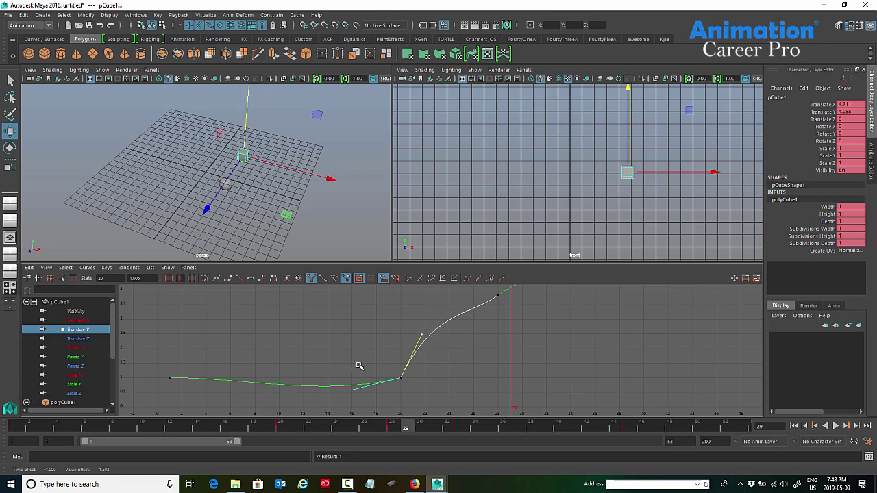
pyautogui.moveTo(359, 365); pyautogui.dragTo(382, 397)
pyautogui.moveTo(372, 349)
pyautogui.mouseDown(button='middle')
pyautogui.moveTo(380, 328)
pyautogui.moveTo(373, 355)
pyautogui.moveTo(382, 353)
pyautogui.mouseUp(button='middle')
pyautogui.click(420, 406)
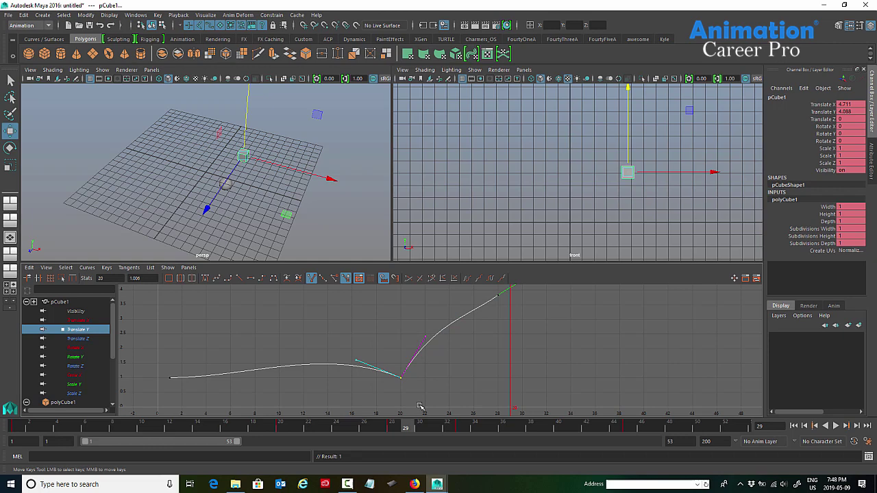
# Unify the frame 20 key's tangents, try flat tangents on it, and set it to spline tangents
pyautogui.click(322, 279)
pyautogui.click(251, 279)
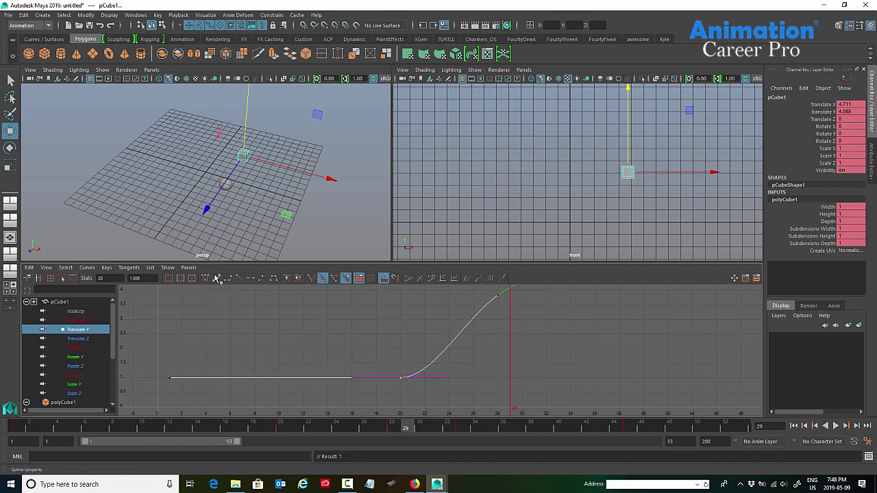
pyautogui.click(217, 278)
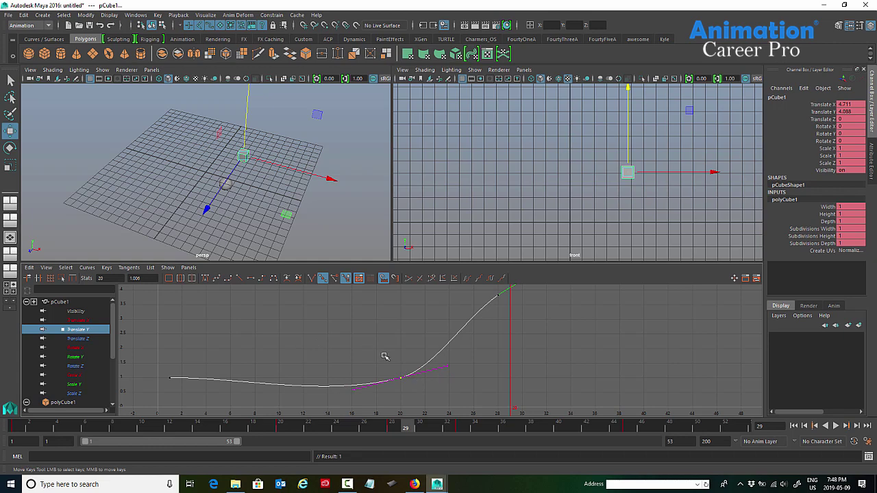
# Steepen the unified tangent of the frame 20 key by raising its outgoing handle
pyautogui.moveTo(385, 357); pyautogui.dragTo(483, 372)
pyautogui.moveTo(481, 346)
pyautogui.mouseDown(button='middle')
pyautogui.moveTo(494, 368)
pyautogui.moveTo(484, 327)
pyautogui.moveTo(494, 370)
pyautogui.moveTo(488, 353)
pyautogui.mouseUp(button='middle')
pyautogui.keyDown('alt'); pyautogui.moveTo(490, 359); pyautogui.dragTo(486, 367, button='right'); pyautogui.keyUp('alt')
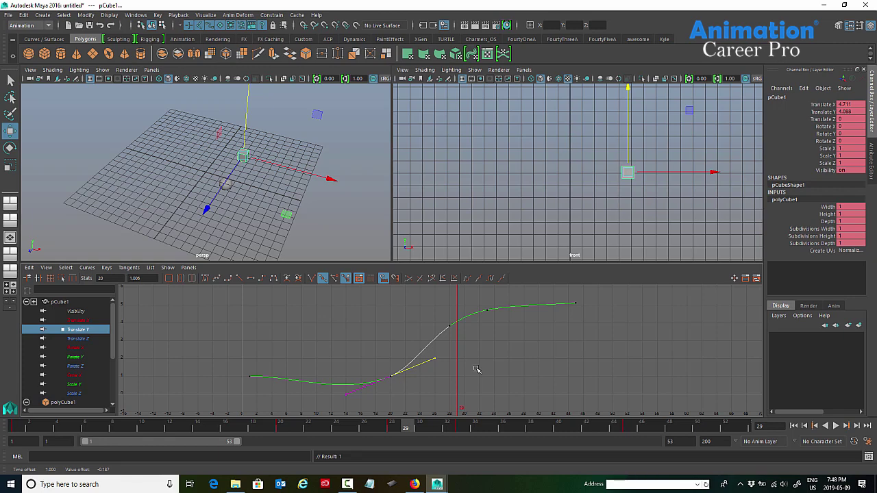
# Select the Translate Y keys at frames 20 and 28, move the current time to frame 24, and break the keys' tangents
pyautogui.moveTo(372, 305); pyautogui.dragTo(464, 407)
pyautogui.keyDown('alt'); pyautogui.keyDown('shift'); pyautogui.moveTo(475, 365); pyautogui.dragTo(486, 359, button='right'); pyautogui.keyUp('shift'); pyautogui.keyUp('alt')
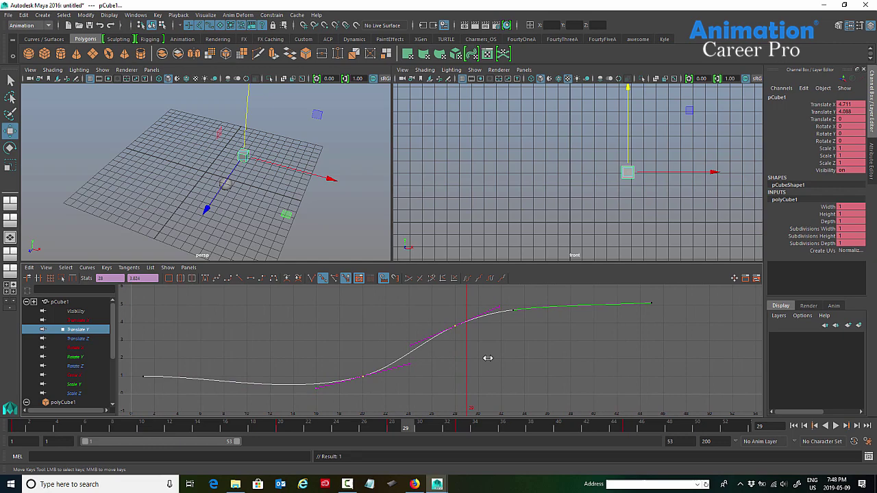
pyautogui.click(351, 427)
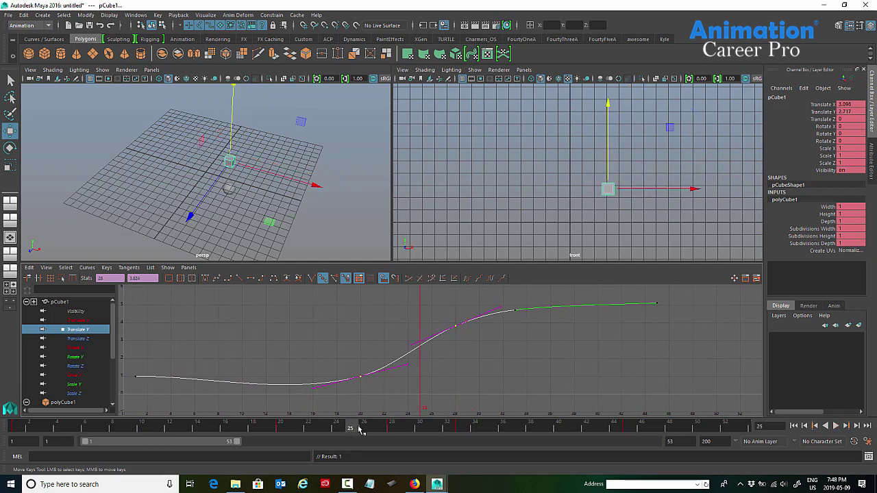
pyautogui.moveTo(360, 430)
pyautogui.mouseDown()
pyautogui.moveTo(268, 430)
pyautogui.moveTo(409, 429)
pyautogui.moveTo(320, 440)
pyautogui.moveTo(364, 439)
pyautogui.moveTo(338, 440)
pyautogui.mouseUp()
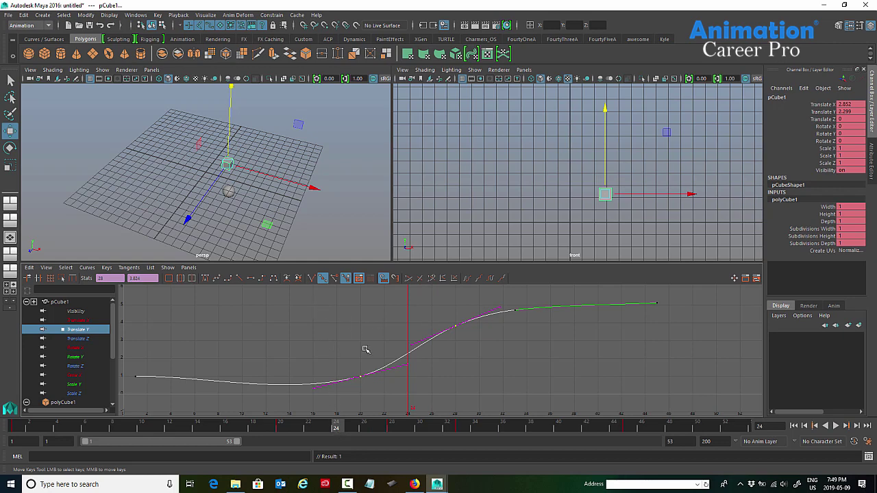
pyautogui.click(310, 278)
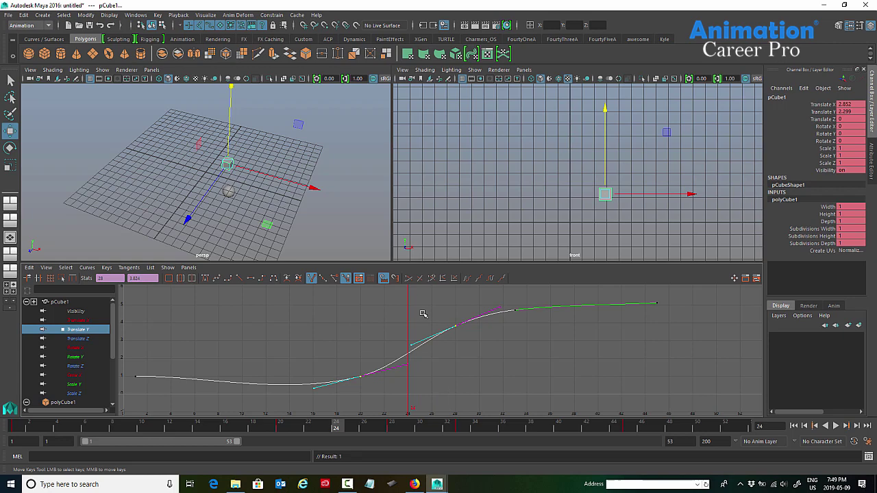
# Raise the facing tangent handles of the frame 20 and 28 keys to arch the Translate Y curve between them
pyautogui.moveTo(392, 321); pyautogui.dragTo(430, 390)
pyautogui.moveTo(425, 392); pyautogui.dragTo(418, 323, button='middle')
pyautogui.moveTo(440, 312); pyautogui.dragTo(472, 336)
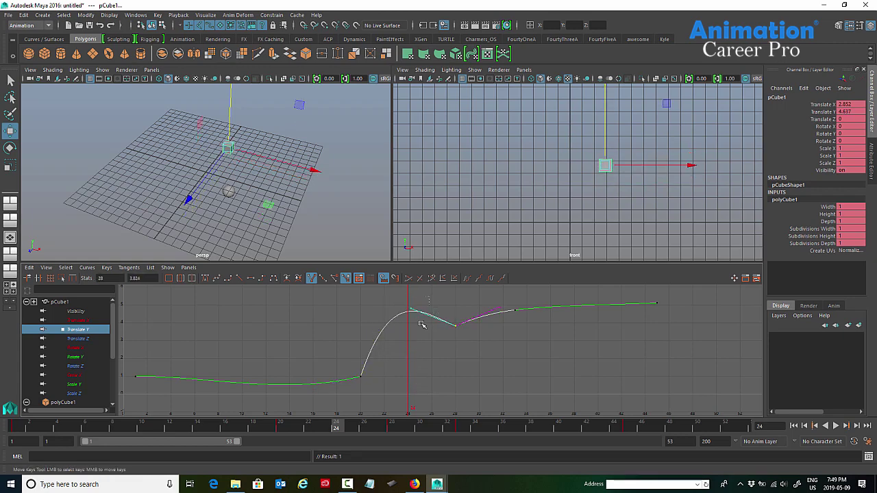
pyautogui.moveTo(417, 323)
pyautogui.mouseDown(button='middle')
pyautogui.moveTo(422, 342)
pyautogui.moveTo(411, 341)
pyautogui.mouseUp(button='middle')
pyautogui.moveTo(326, 368); pyautogui.dragTo(390, 385)
pyautogui.moveTo(368, 331); pyautogui.dragTo(392, 351)
pyautogui.moveTo(389, 349); pyautogui.dragTo(388, 345, button='middle')
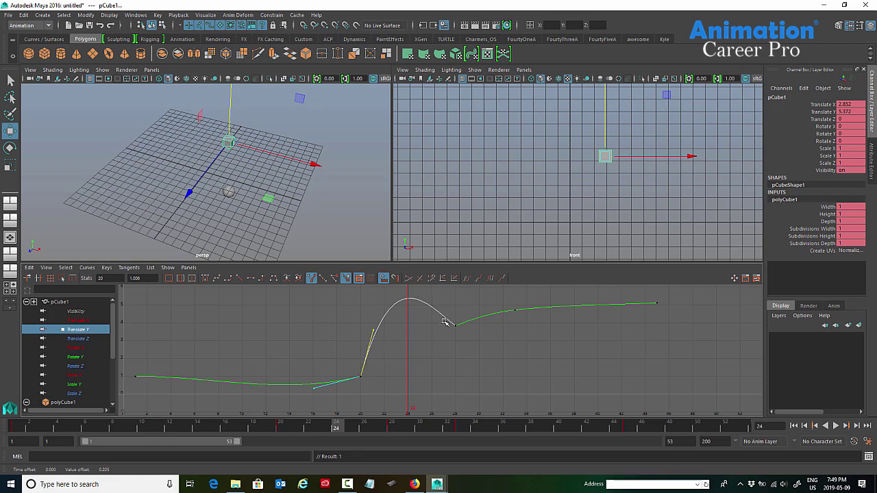
pyautogui.moveTo(449, 303); pyautogui.dragTo(464, 334)
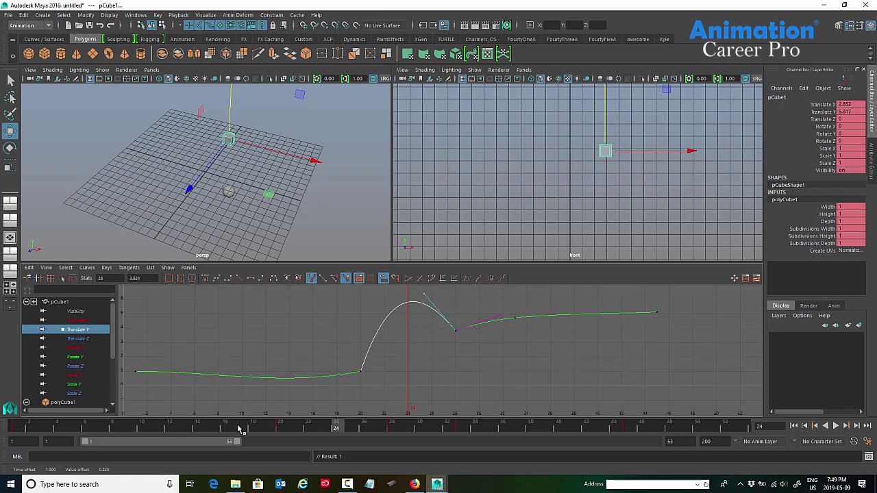
# Enlarge the viewports and scrub through the arched section around frames 20 to 28 to examine the cube's motion
pyautogui.moveTo(230, 427); pyautogui.dragTo(254, 429)
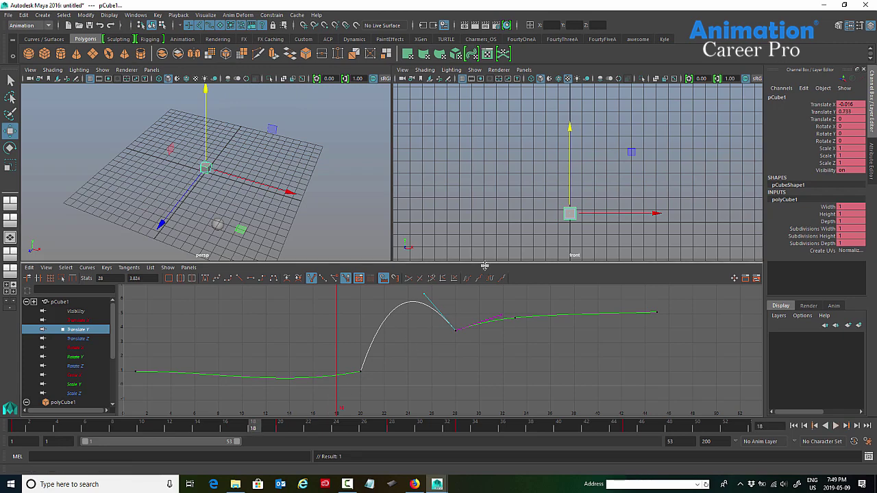
pyautogui.moveTo(484, 262); pyautogui.dragTo(484, 288)
pyautogui.moveTo(281, 423); pyautogui.dragTo(392, 428)
pyautogui.moveTo(249, 431); pyautogui.dragTo(370, 426)
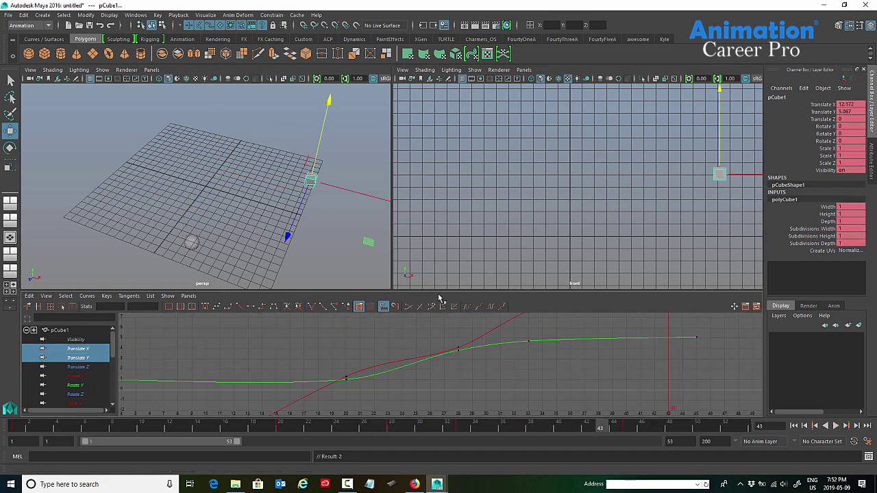
# Enlarge the curve area, try raising the outgoing tangent of the Translate X key at frame 33, and undo the last edit
pyautogui.moveTo(452, 290); pyautogui.dragTo(482, 207)
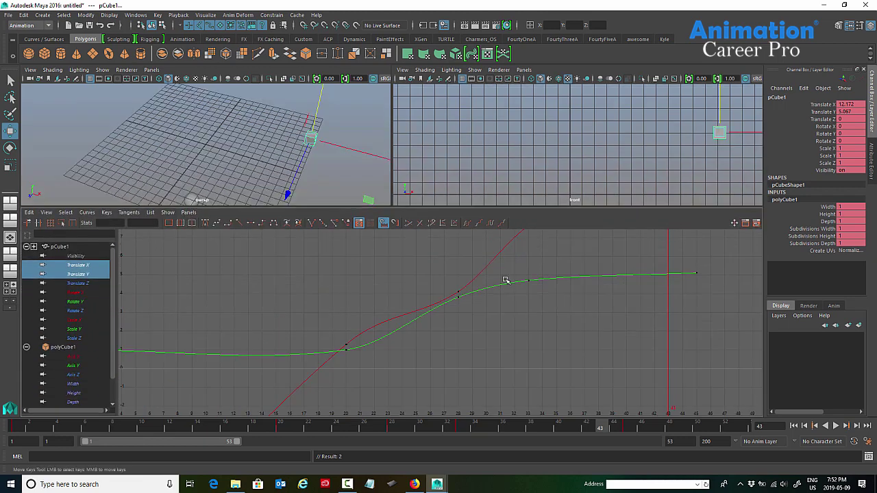
pyautogui.moveTo(549, 307)
pyautogui.keyDown('alt'); pyautogui.mouseDown(button='right')
pyautogui.moveTo(511, 315)
pyautogui.moveTo(555, 293)
pyautogui.mouseUp(button='right'); pyautogui.keyUp('alt')
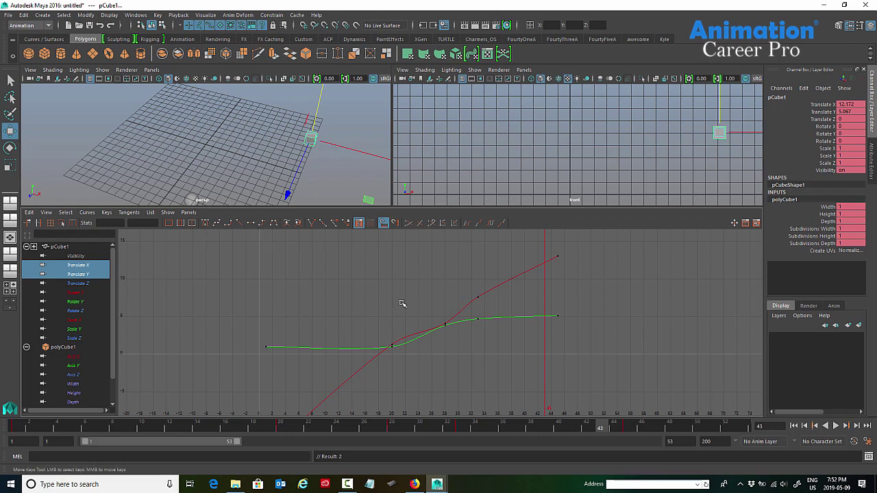
pyautogui.click(478, 296)
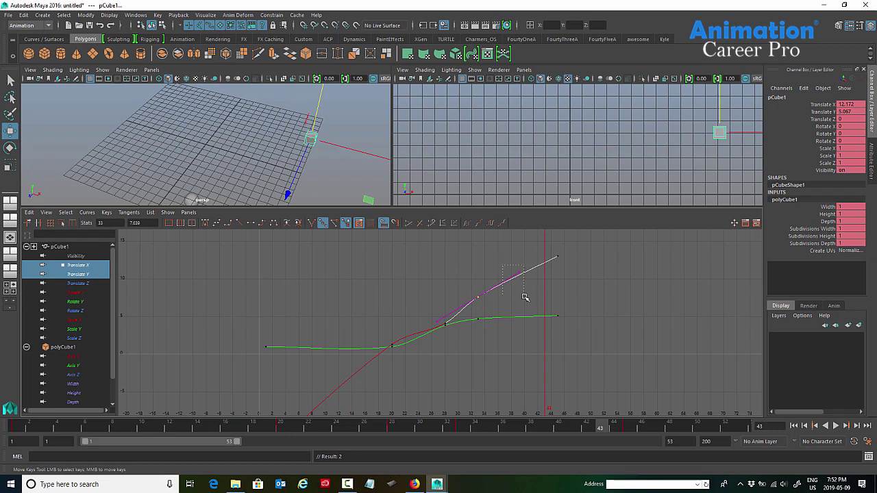
pyautogui.moveTo(537, 291); pyautogui.dragTo(558, 250, button='middle')
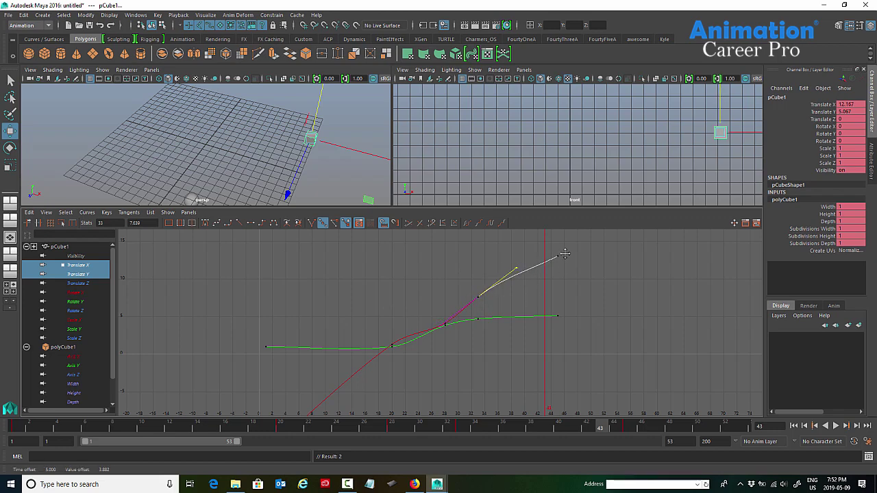
pyautogui.moveTo(564, 254); pyautogui.dragTo(575, 260, button='middle')
pyautogui.hotkey('ctrl', 'z')
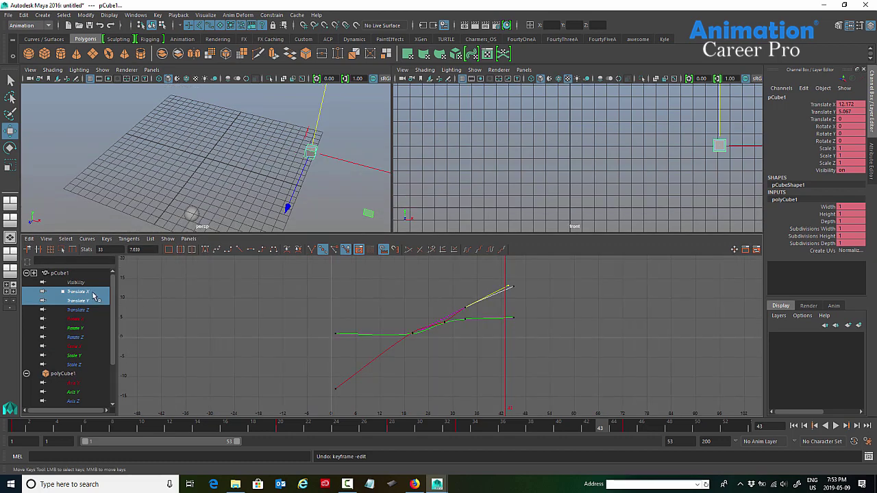
# Show the cube's curves from Translate X through Rotate Z, select all keys, and frame the selected Translate Y keys
pyautogui.moveTo(94, 295); pyautogui.dragTo(89, 338)
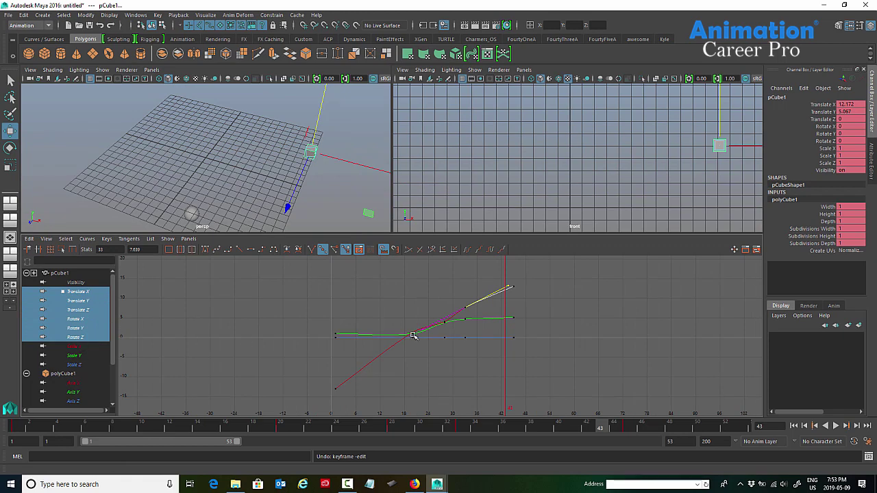
pyautogui.keyDown('alt'); pyautogui.keyDown('shift'); pyautogui.moveTo(439, 326); pyautogui.dragTo(444, 316, button='right'); pyautogui.keyUp('shift'); pyautogui.keyUp('alt')
pyautogui.moveTo(308, 277); pyautogui.dragTo(614, 412)
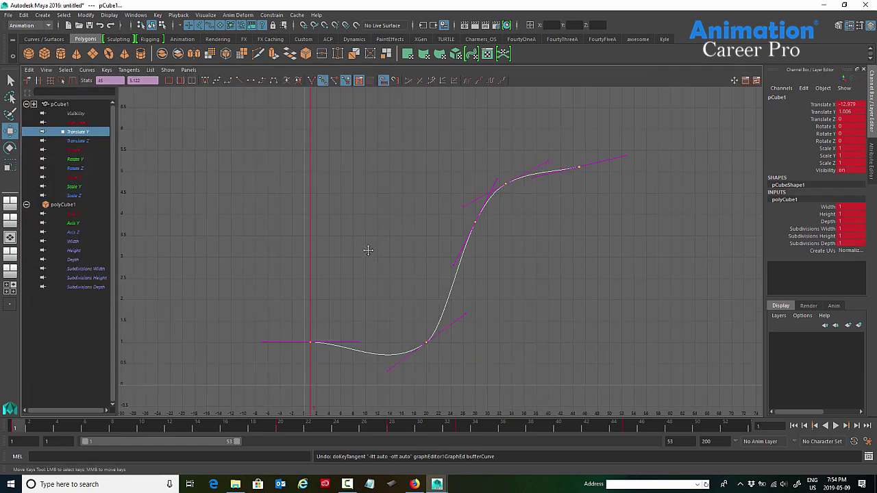
pyautogui.press('f')
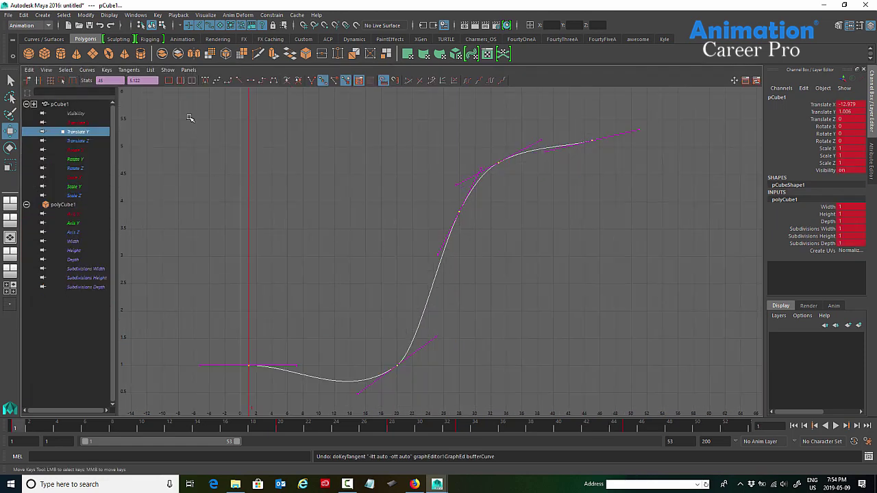
# Try auto tangents on all of the cube's Translate Y keys and undo the change
pyautogui.moveTo(406, 277); pyautogui.dragTo(502, 304)
pyautogui.click(207, 82)
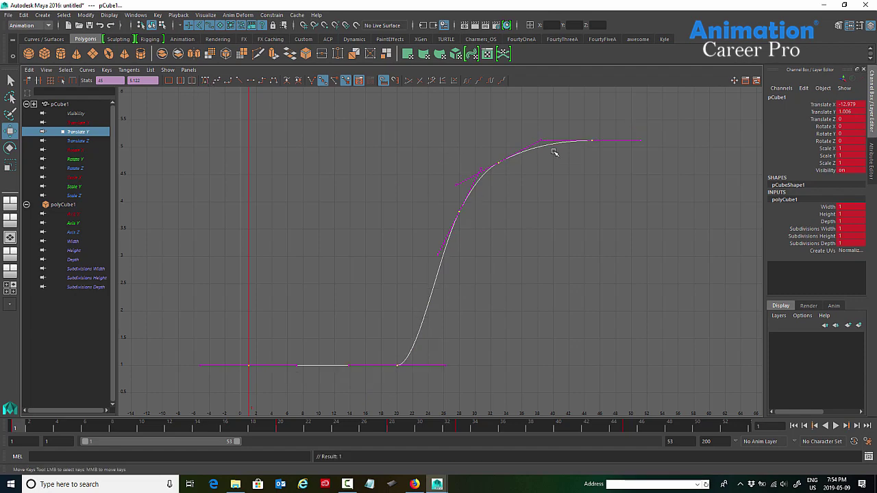
pyautogui.hotkey('ctrl', 'z')
# Show the cube's Translate X curve, select all its keys, and apply auto tangents to them
pyautogui.press('space')
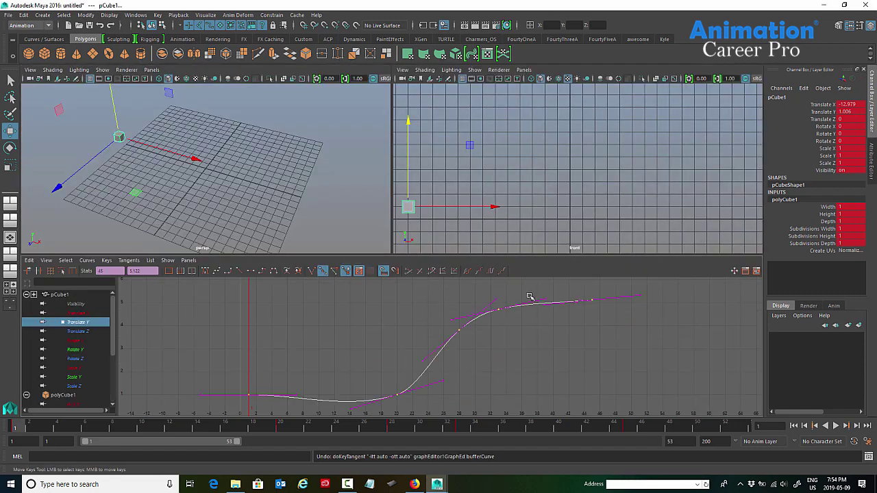
pyautogui.click(78, 314)
pyautogui.press('space')
pyautogui.keyDown('alt'); pyautogui.keyDown('shift'); pyautogui.moveTo(412, 329); pyautogui.dragTo(427, 329, button='right'); pyautogui.keyUp('shift'); pyautogui.keyUp('alt')
pyautogui.keyDown('alt'); pyautogui.keyDown('shift'); pyautogui.moveTo(416, 283); pyautogui.dragTo(477, 249, button='right'); pyautogui.keyUp('shift'); pyautogui.keyUp('alt')
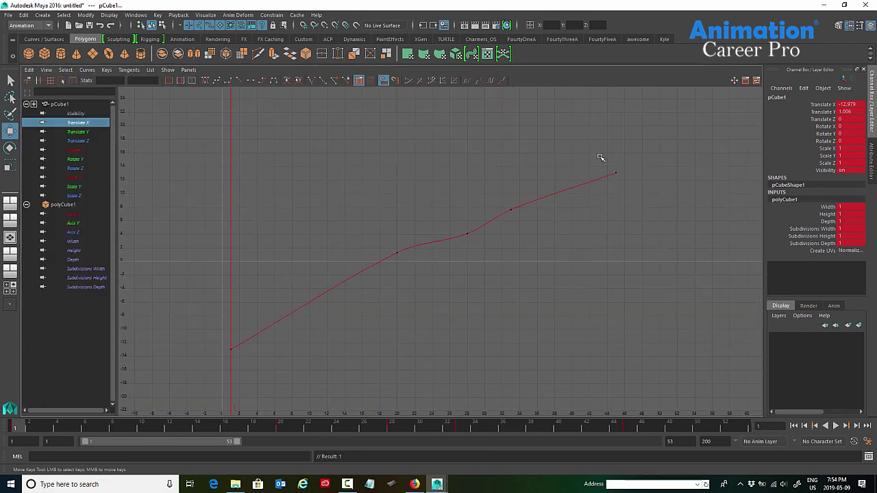
pyautogui.moveTo(607, 159); pyautogui.dragTo(648, 223)
pyautogui.click(279, 236)
pyautogui.moveTo(293, 250); pyautogui.dragTo(351, 322)
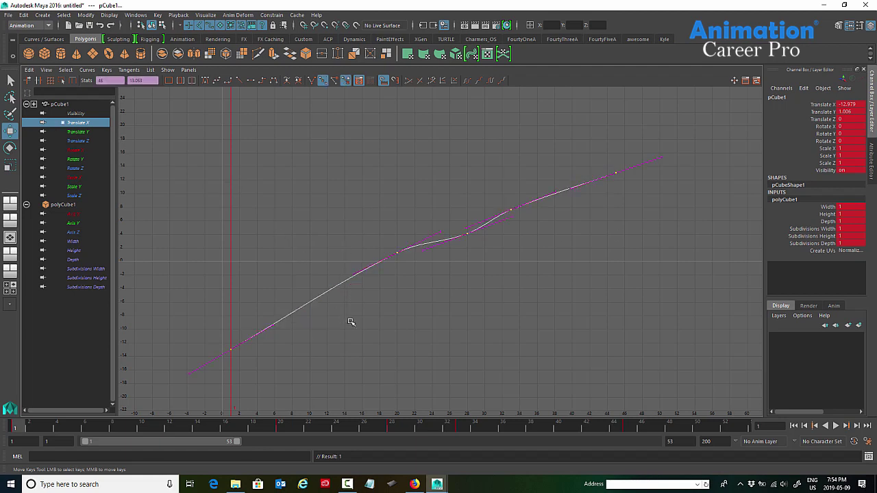
pyautogui.click(206, 81)
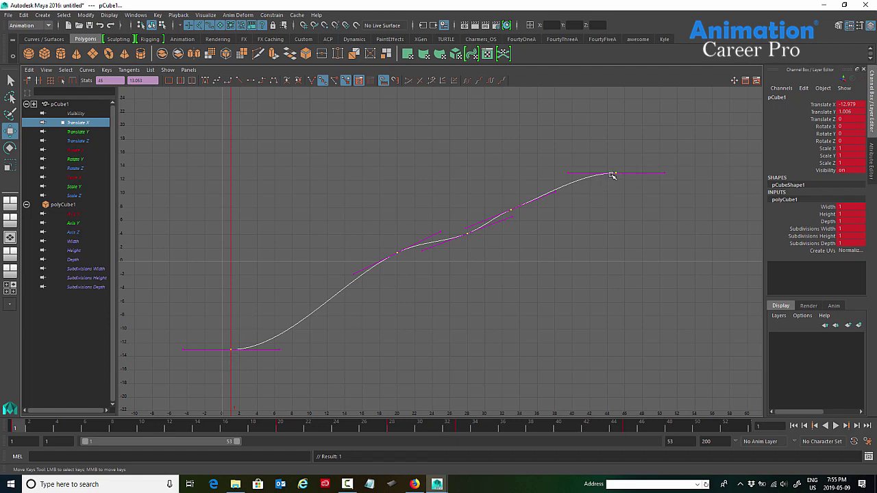
pyautogui.hotkey('ctrl', 'z')
# Steepen the outgoing tangent of the Translate X key at frame 33 and inspect its handle at different graph scales
pyautogui.scroll(5, 548, 231)
pyautogui.keyDown('alt'); pyautogui.moveTo(612, 175); pyautogui.dragTo(435, 282, button='middle'); pyautogui.keyUp('alt')
pyautogui.keyDown('alt'); pyautogui.keyDown('shift'); pyautogui.moveTo(440, 270); pyautogui.dragTo(440, 262, button='right'); pyautogui.keyUp('shift'); pyautogui.keyUp('alt')
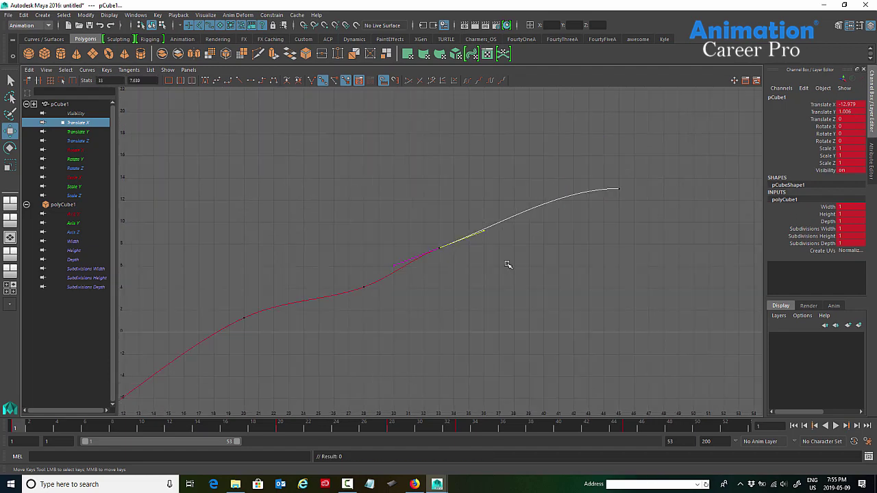
pyautogui.moveTo(508, 261); pyautogui.dragTo(515, 241, button='middle')
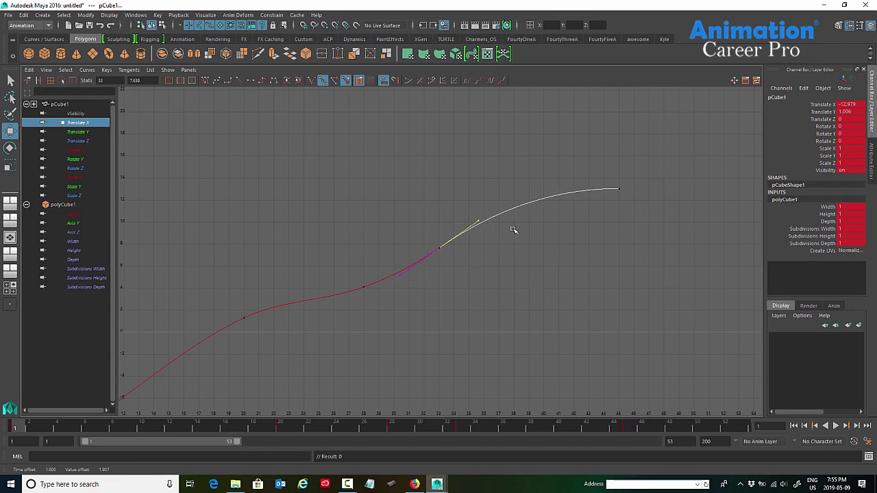
pyautogui.scroll(-4, 533, 241)
pyautogui.keyDown('alt'); pyautogui.moveTo(546, 236); pyautogui.dragTo(589, 221, button='middle'); pyautogui.keyUp('alt')
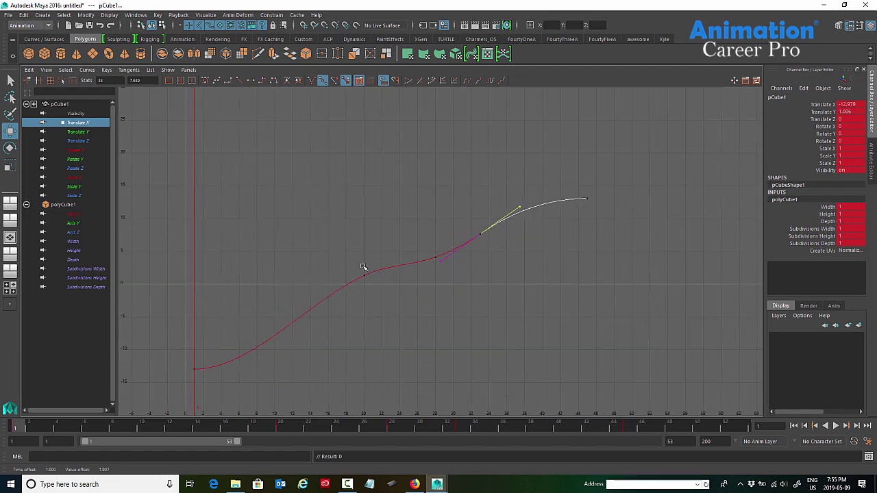
pyautogui.scroll(-4, 529, 267)
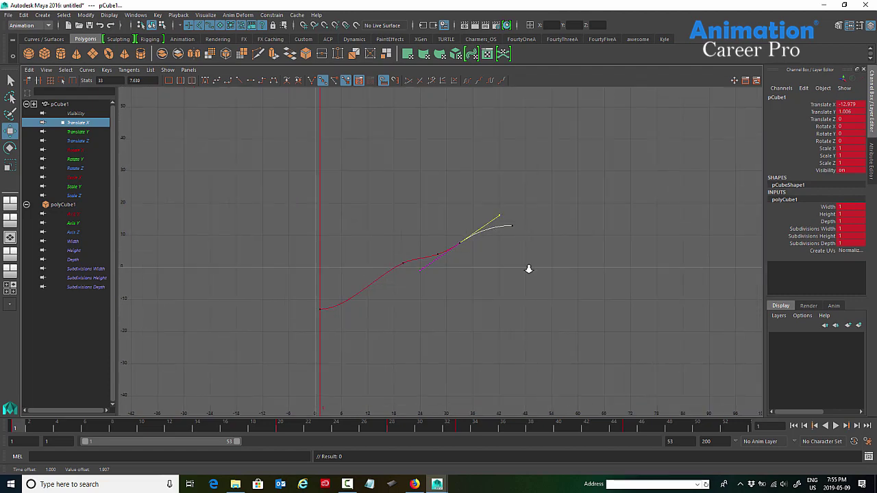
pyautogui.scroll(4, 536, 265)
pyautogui.scroll(-3, 540, 268)
pyautogui.moveTo(498, 210); pyautogui.dragTo(509, 240)
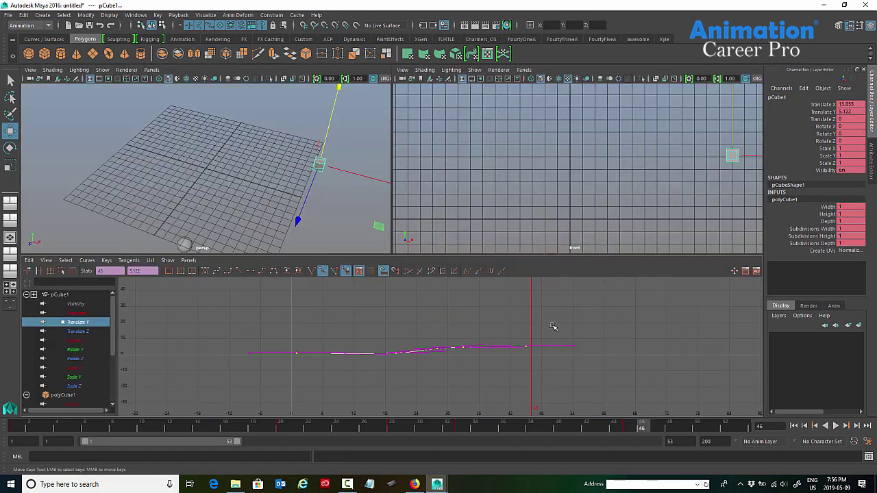
# Select the sphere, raise all of its Translate Y keys by about 12 units, and enlarge the viewports
pyautogui.moveTo(553, 327); pyautogui.dragTo(261, 376, button='middle')
pyautogui.click(186, 245)
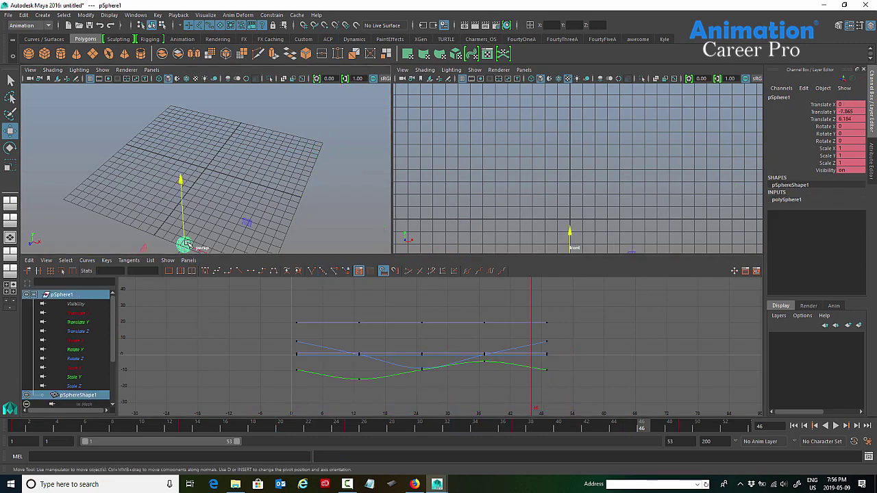
pyautogui.click(85, 323)
pyautogui.moveTo(291, 346); pyautogui.dragTo(588, 382)
pyautogui.moveTo(589, 374); pyautogui.dragTo(594, 262, button='middle')
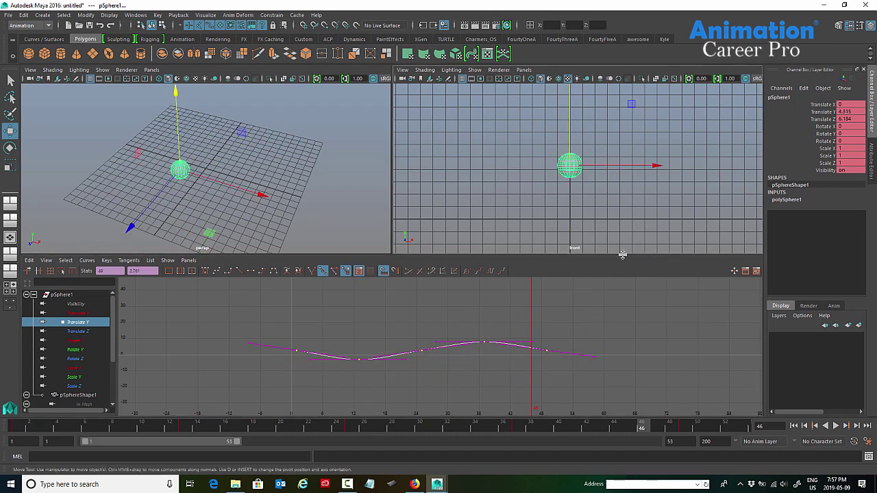
pyautogui.moveTo(622, 260); pyautogui.dragTo(622, 290)
pyautogui.moveTo(582, 369); pyautogui.dragTo(584, 365, button='middle')
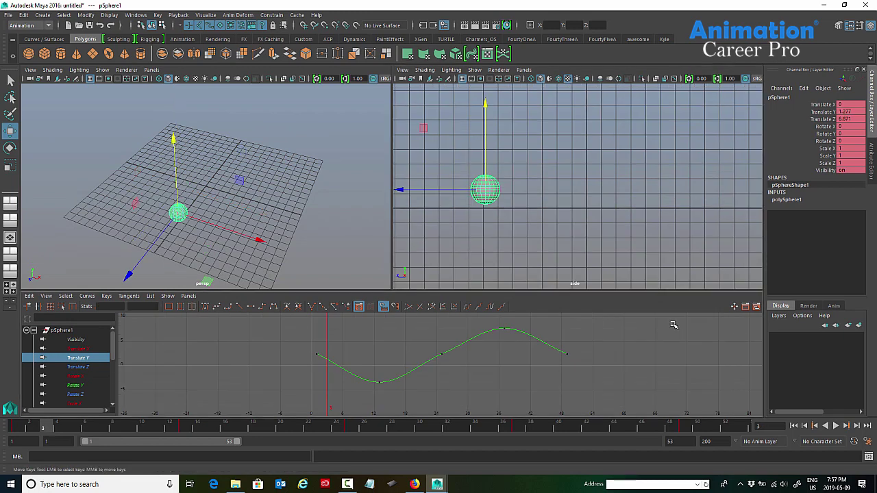
# Play the sphere's animation in the side view, stop it, and select the Translate Y key at frame 25
pyautogui.hotkey('alt', 'v')
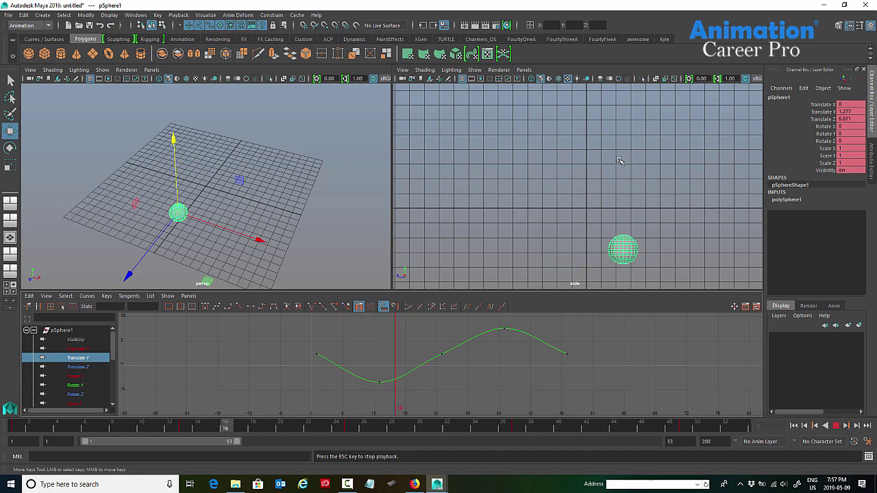
pyautogui.press('Escape')
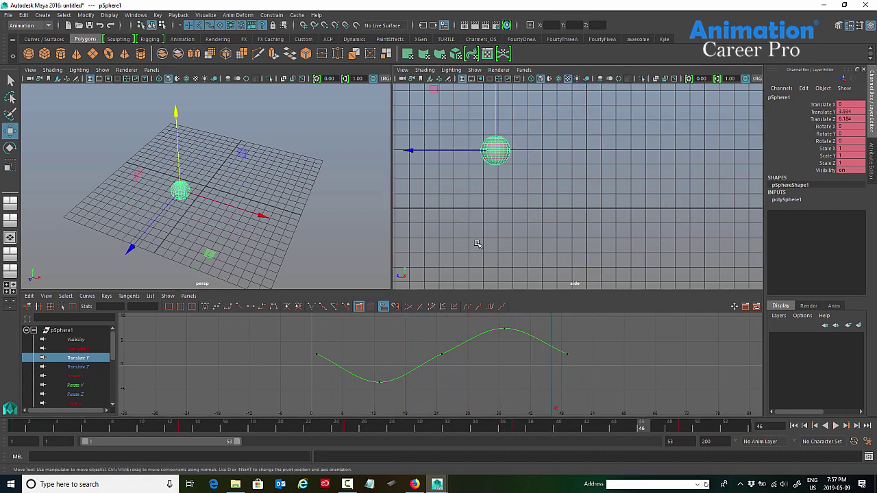
pyautogui.moveTo(354, 345); pyautogui.dragTo(400, 387)
pyautogui.moveTo(414, 335); pyautogui.dragTo(476, 374)
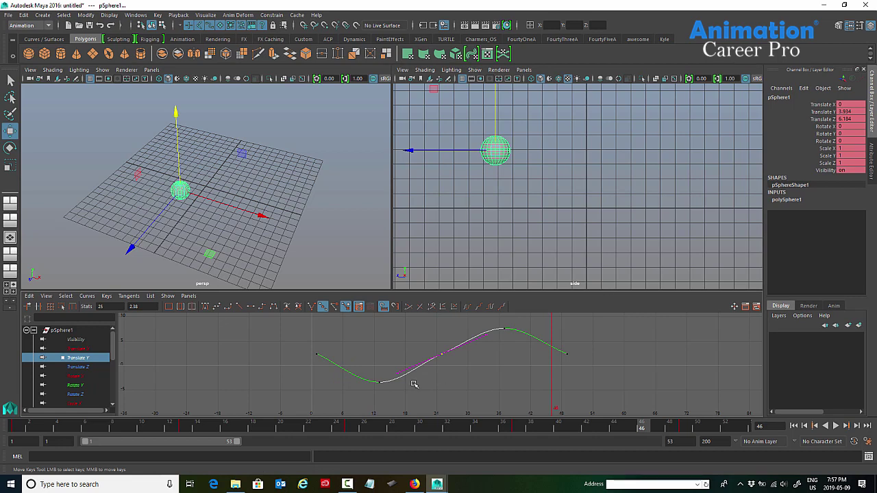
# Display the sphere's Translate X and Translate Y curves together and replay the animation
pyautogui.click(91, 349)
pyautogui.keyDown('ctrl'); pyautogui.click(91, 358); pyautogui.keyUp('ctrl')
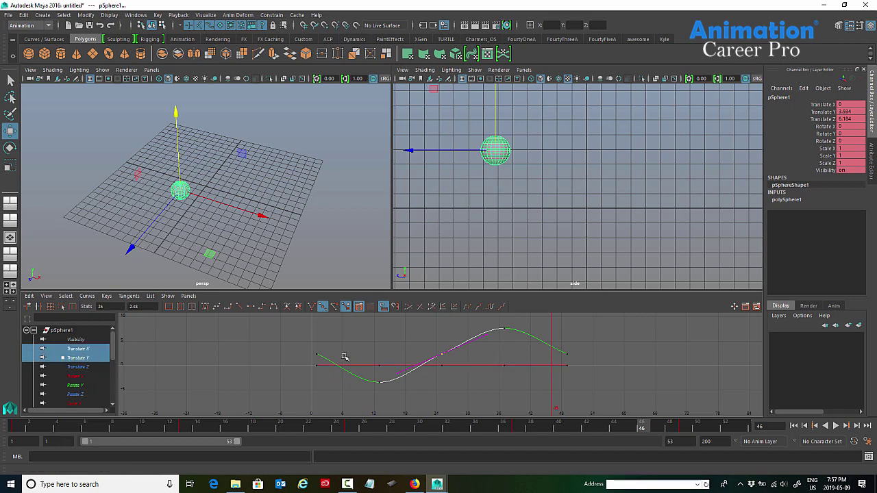
pyautogui.click(836, 426)
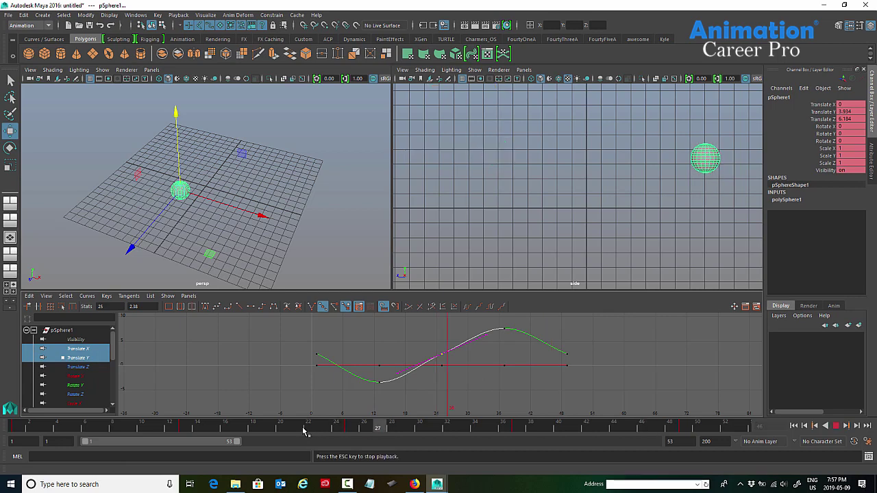
pyautogui.click(836, 425)
# Maximize the graph and pull the incoming tangent of the Translate Y key at frame 37 down until the curve swings about 550 units both ways
pyautogui.moveTo(651, 290); pyautogui.dragTo(621, 274)
pyautogui.press('f')
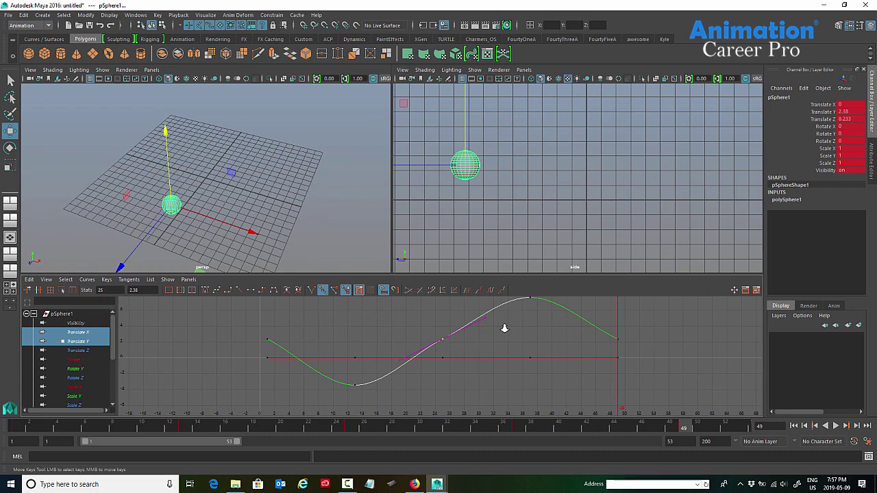
pyautogui.press('space')
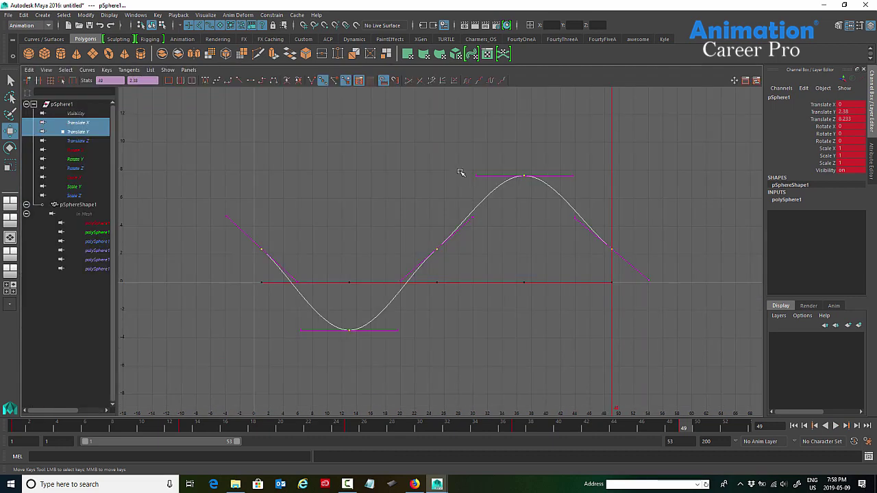
pyautogui.moveTo(470, 167); pyautogui.dragTo(490, 188)
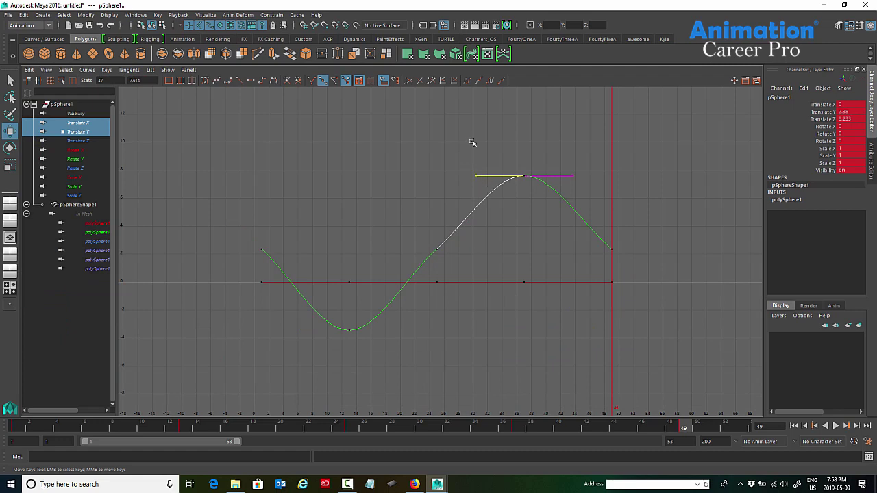
pyautogui.click(561, 175)
pyautogui.click(494, 193)
pyautogui.moveTo(456, 148); pyautogui.dragTo(500, 233, button='middle')
pyautogui.keyDown('alt'); pyautogui.keyDown('shift'); pyautogui.moveTo(507, 200); pyautogui.dragTo(496, 240, button='right'); pyautogui.keyUp('shift'); pyautogui.keyUp('alt')
pyautogui.keyDown('alt'); pyautogui.keyDown('shift'); pyautogui.moveTo(508, 196); pyautogui.dragTo(501, 231, button='right'); pyautogui.keyUp('shift'); pyautogui.keyUp('alt')
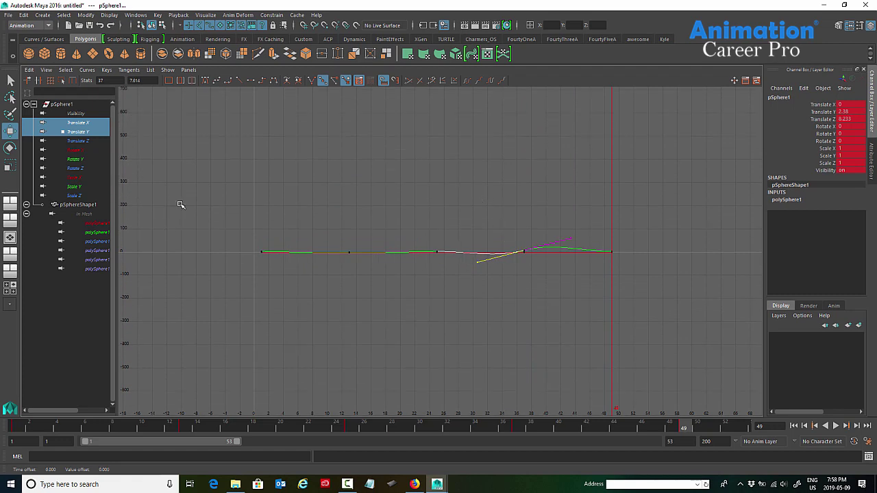
pyautogui.moveTo(488, 205); pyautogui.dragTo(517, 277, button='middle')
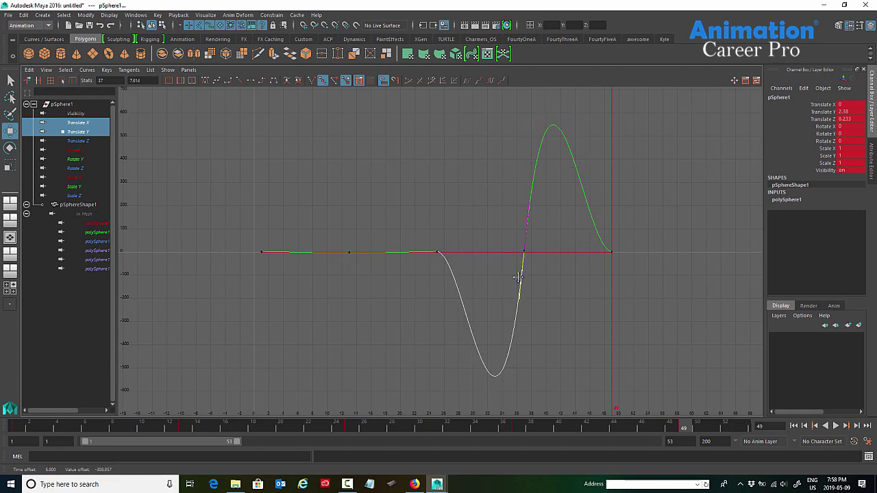
# Pull the perspective view back, play the exaggerated sphere motion, and scrub through about frames 36 to 43
pyautogui.press('space')
pyautogui.keyDown('alt'); pyautogui.moveTo(357, 231); pyautogui.dragTo(258, 221, button='right'); pyautogui.keyUp('alt')
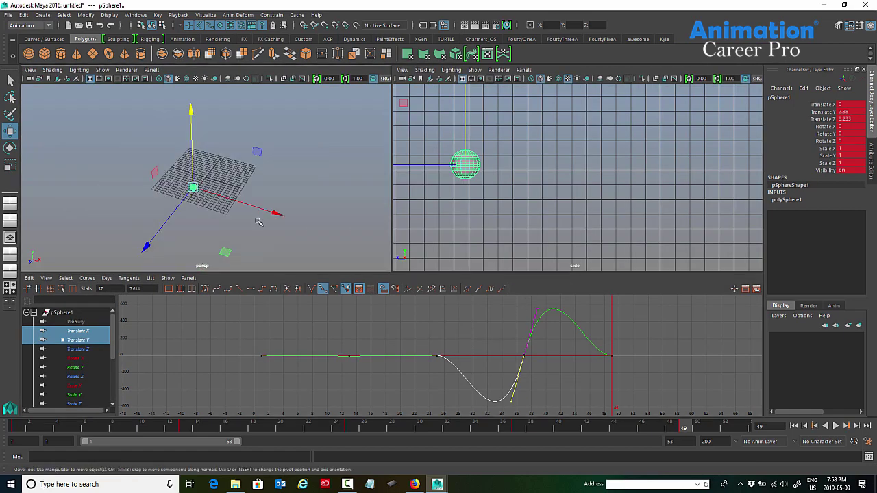
pyautogui.keyDown('alt'); pyautogui.moveTo(258, 221); pyautogui.dragTo(263, 185); pyautogui.keyUp('alt')
pyautogui.hotkey('alt', 'v')
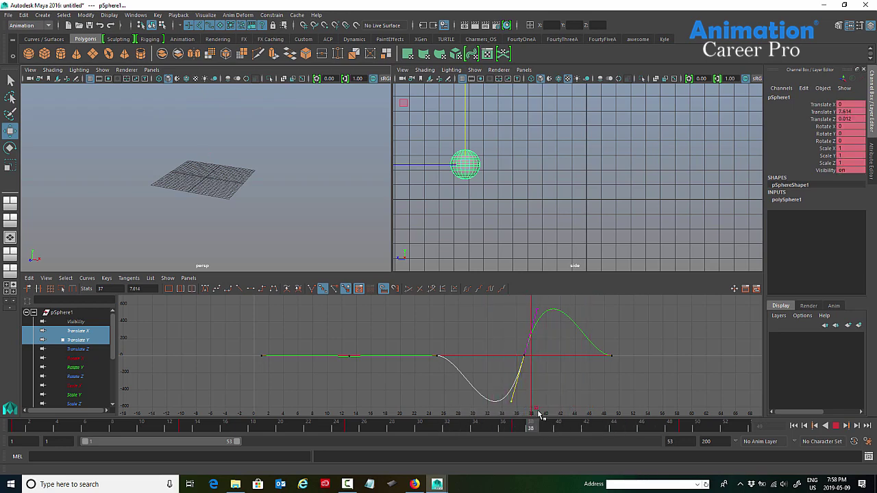
pyautogui.press('space')
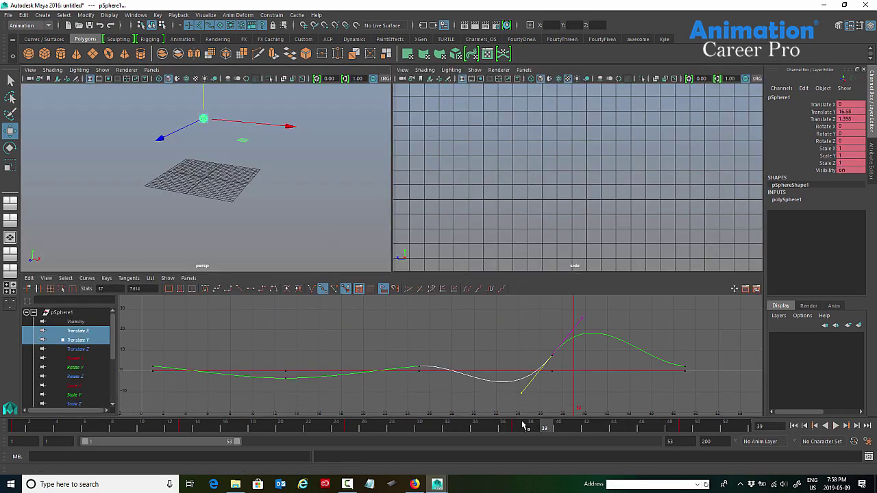
pyautogui.moveTo(509, 431); pyautogui.dragTo(599, 432)
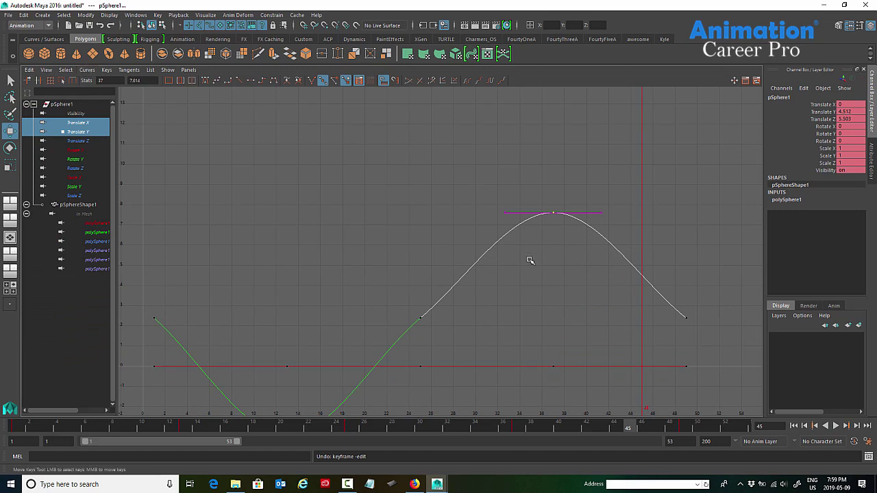
# Select the sphere's Translate Y key at frame 37 and convert its curve to weighted tangents
pyautogui.click(484, 255)
pyautogui.moveTo(518, 167); pyautogui.dragTo(588, 277)
pyautogui.click(88, 70)
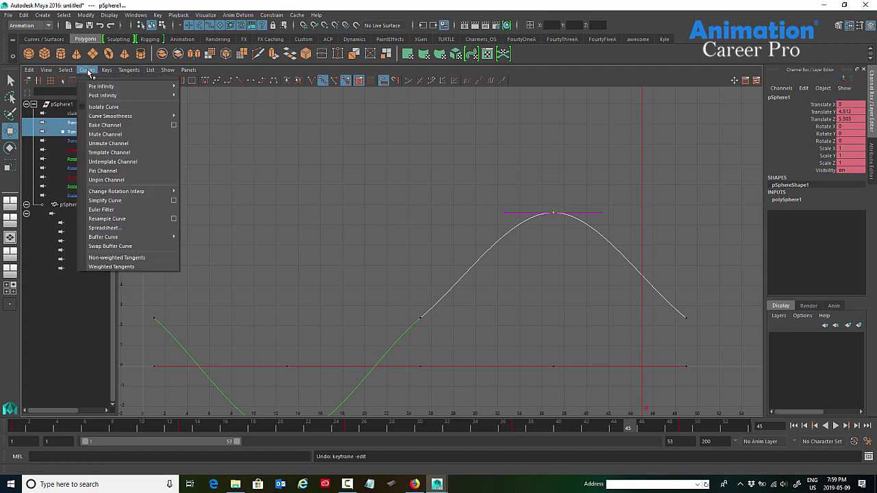
pyautogui.click(131, 267)
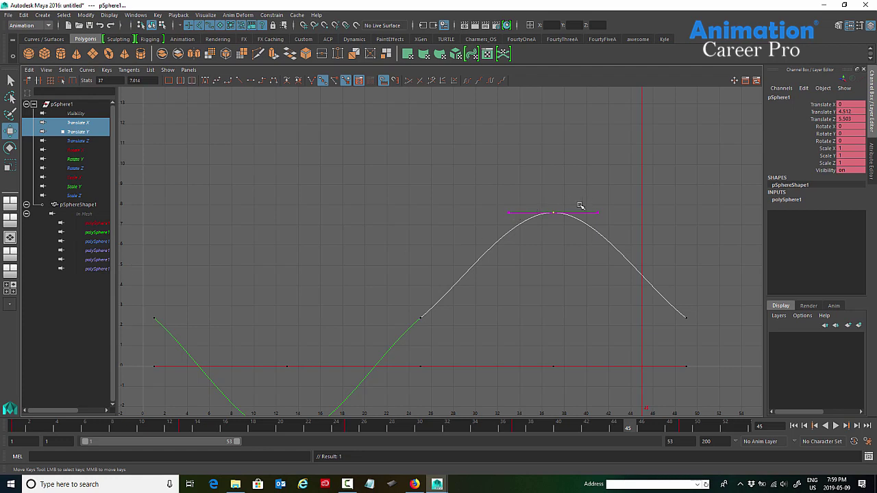
# Try adjusting the outgoing weighted tangent handle of the Translate Y key at frame 37
pyautogui.moveTo(400, 290); pyautogui.dragTo(446, 324)
pyautogui.click(598, 213)
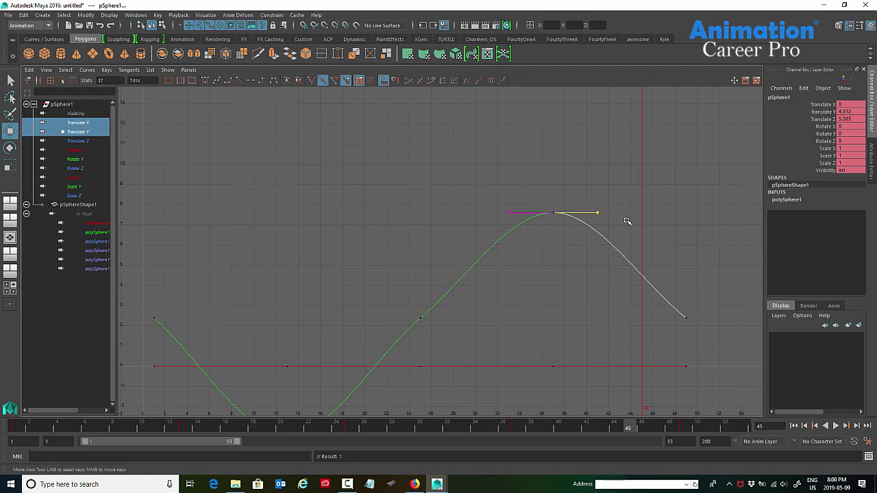
pyautogui.moveTo(627, 221); pyautogui.dragTo(656, 198, button='middle')
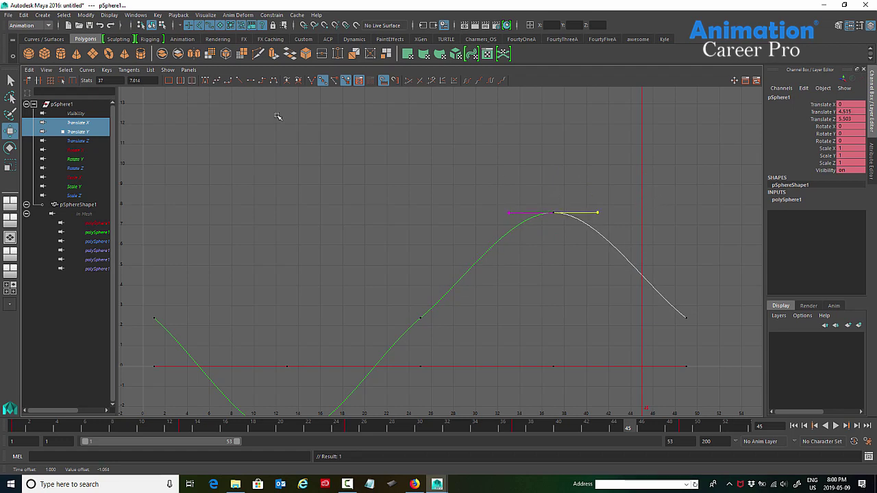
# Reselect the Translate Y key at frame 37 and free its tangent weight
pyautogui.click(123, 70)
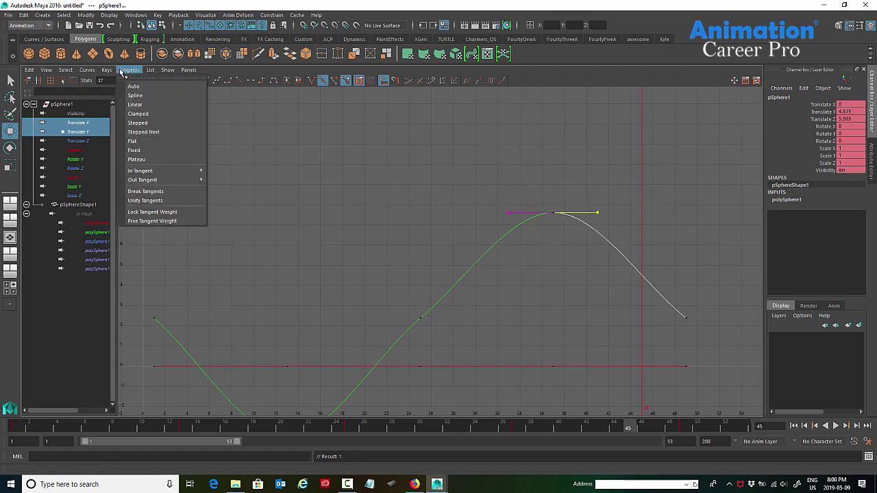
pyautogui.click(121, 72)
pyautogui.moveTo(526, 183); pyautogui.dragTo(574, 249)
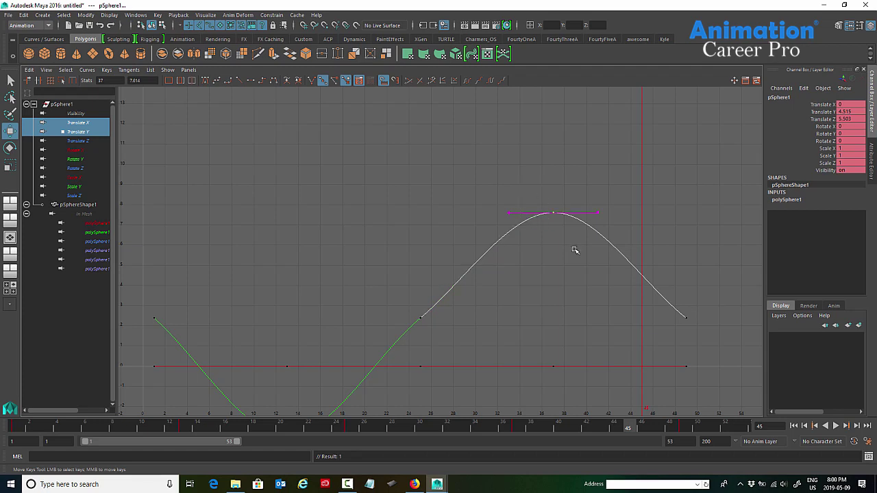
pyautogui.click(128, 71)
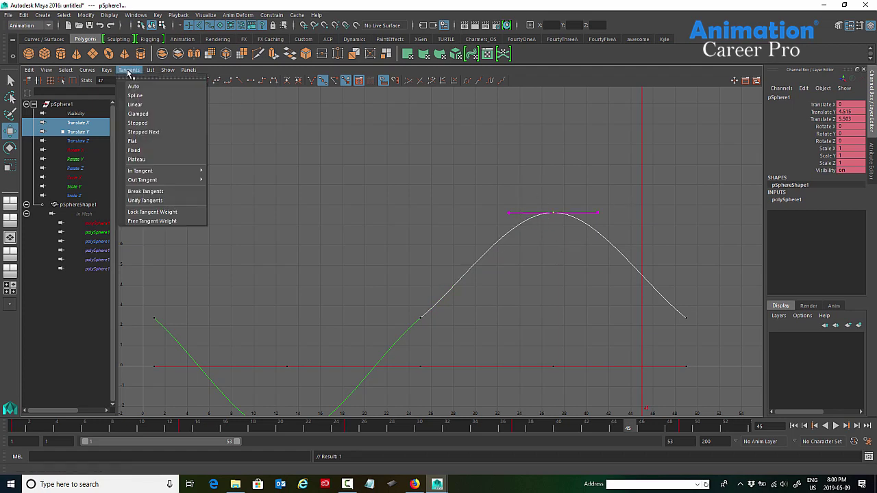
pyautogui.click(156, 221)
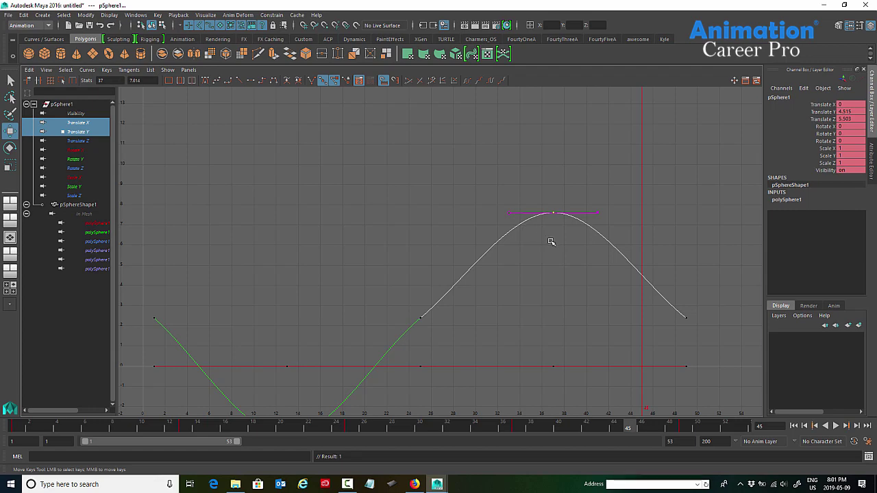
# Lengthen the outgoing weighted tangent handle of the sphere's Translate Y key at frame 37 to broaden the curve's peak
pyautogui.scroll(3, 558, 228)
pyautogui.keyDown('alt'); pyautogui.moveTo(568, 228); pyautogui.dragTo(447, 264, button='middle'); pyautogui.keyUp('alt')
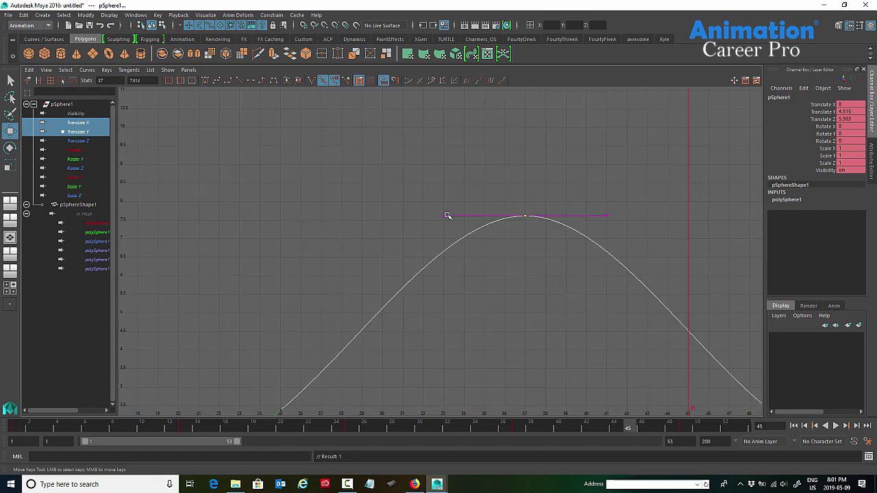
pyautogui.keyDown('alt'); pyautogui.moveTo(553, 273); pyautogui.dragTo(531, 280, button='right'); pyautogui.keyUp('alt')
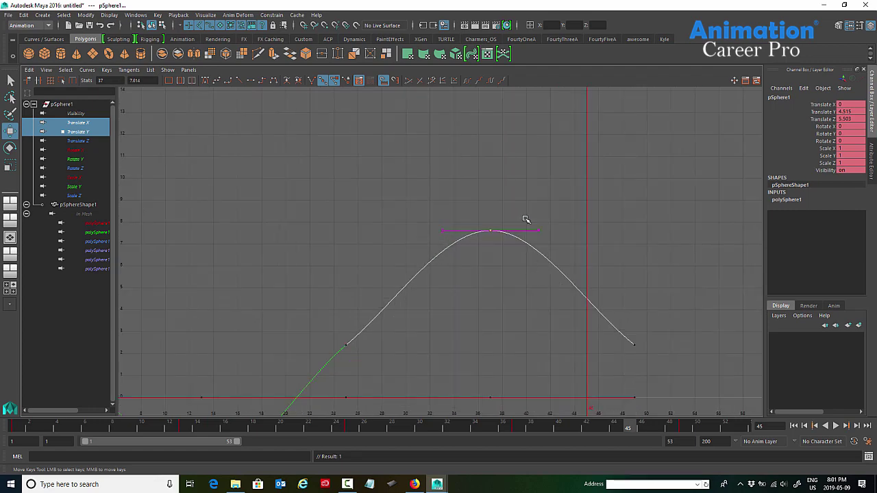
pyautogui.moveTo(525, 219); pyautogui.dragTo(551, 240)
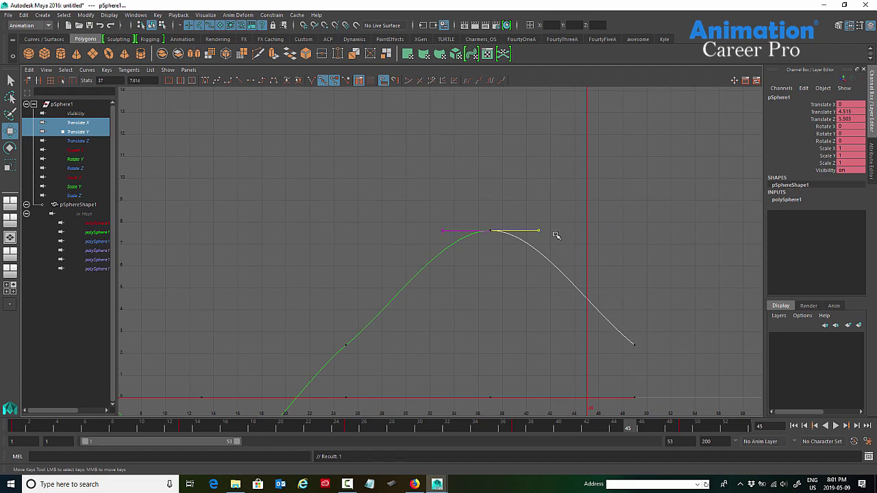
pyautogui.moveTo(561, 233); pyautogui.dragTo(586, 236, button='middle')
pyautogui.moveTo(613, 231); pyautogui.dragTo(616, 234, button='middle')
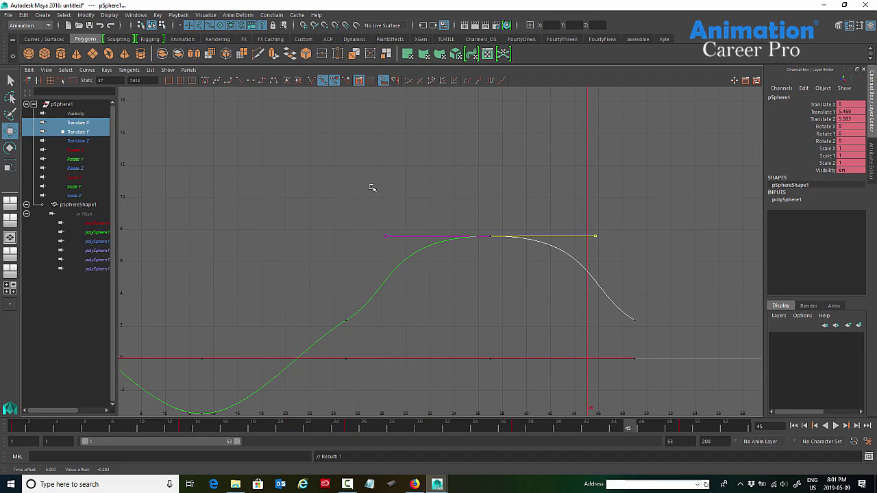
# Select the outgoing tangent handle of the Translate Y key at frame 25 and steepen the curve through that key
pyautogui.keyDown('alt'); pyautogui.moveTo(362, 173); pyautogui.dragTo(517, 145, button='middle'); pyautogui.keyUp('alt')
pyautogui.keyDown('alt'); pyautogui.moveTo(473, 214); pyautogui.dragTo(454, 229, button='right'); pyautogui.keyUp('alt')
pyautogui.keyDown('alt'); pyautogui.moveTo(455, 233); pyautogui.dragTo(445, 217, button='middle'); pyautogui.keyUp('alt')
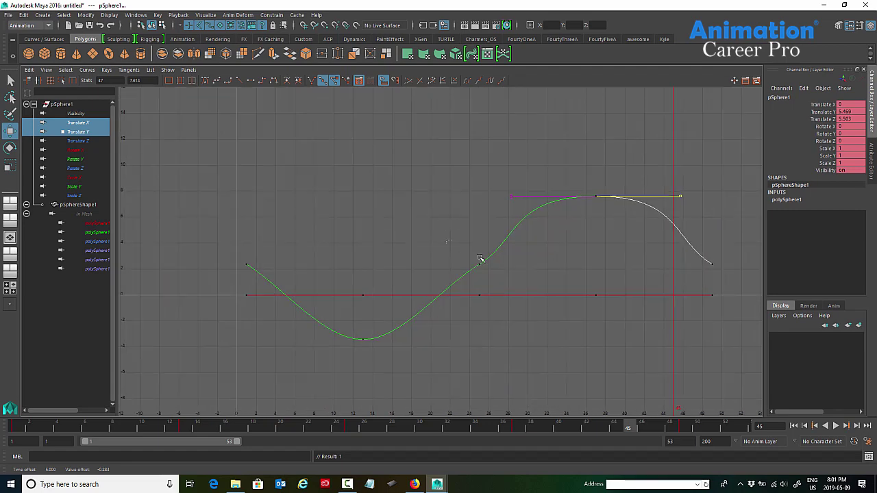
pyautogui.moveTo(479, 258); pyautogui.dragTo(507, 280)
pyautogui.moveTo(513, 238); pyautogui.dragTo(542, 263)
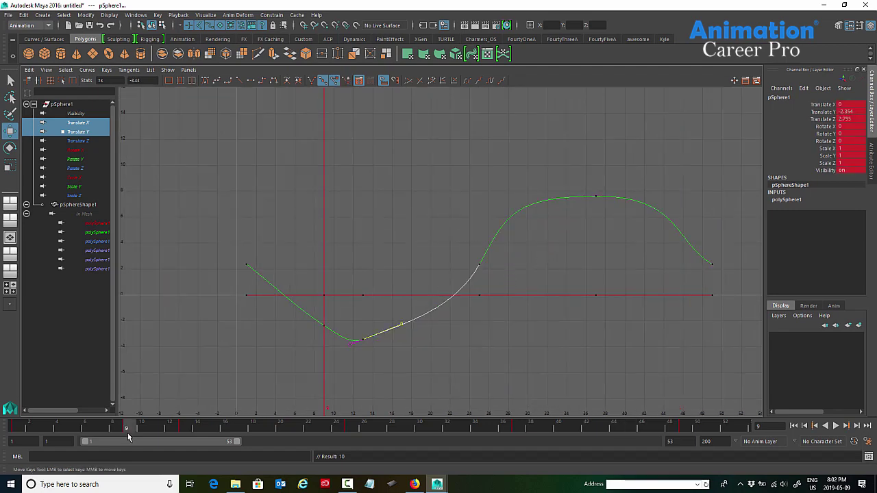
# Try keying the sphere at frame 18 and lowering its Translate Y keys at frames 18 and 9 to flatten the valley
pyautogui.moveTo(137, 431); pyautogui.dragTo(255, 424)
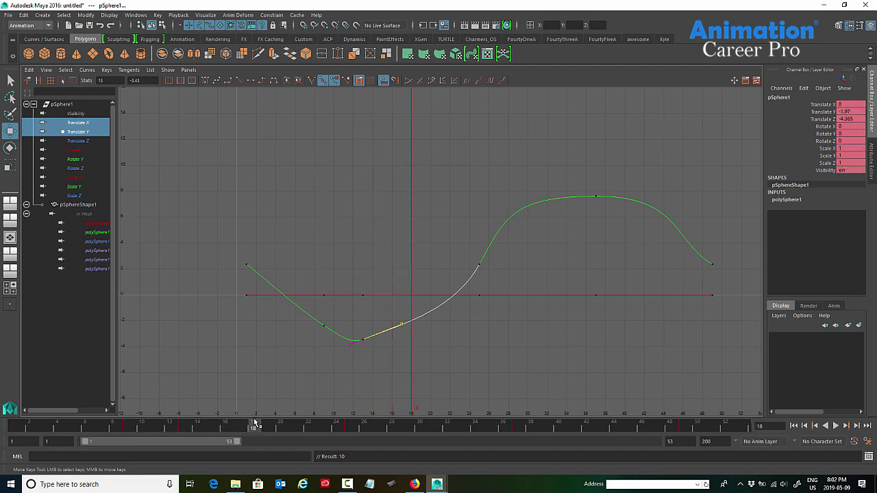
pyautogui.press('s')
pyautogui.click(417, 320)
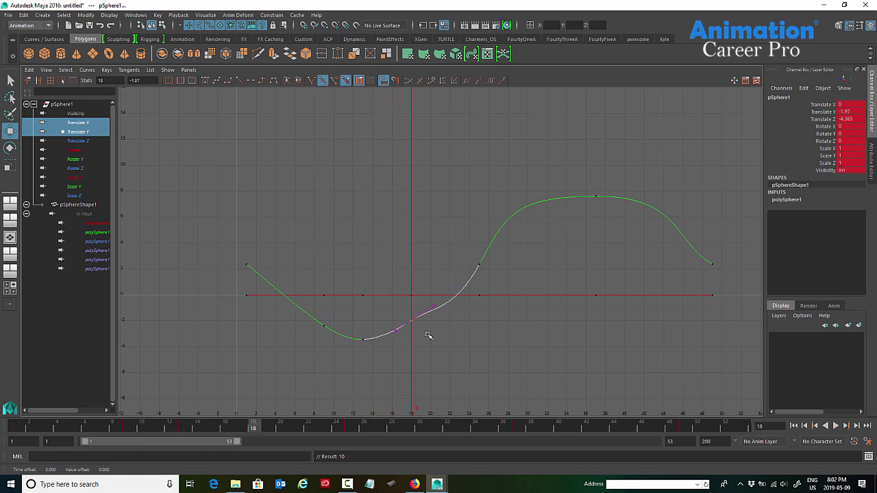
pyautogui.keyDown('shift'); pyautogui.moveTo(428, 352); pyautogui.dragTo(427, 366, button='middle'); pyautogui.keyUp('shift')
pyautogui.moveTo(318, 321); pyautogui.dragTo(331, 333)
pyautogui.keyDown('shift'); pyautogui.moveTo(349, 358); pyautogui.dragTo(349, 366, button='middle'); pyautogui.keyUp('shift')
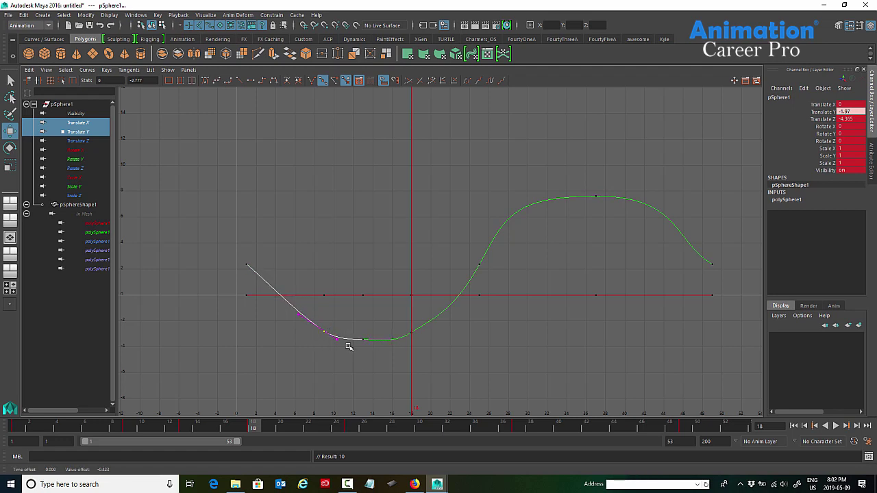
pyautogui.hotkey('ctrl', 'z')
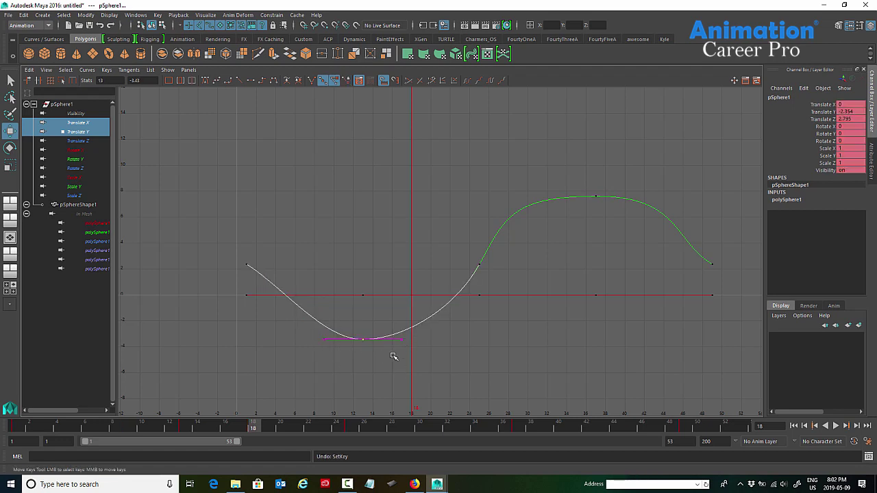
# Stretch the weighted tangent handles of the Translate Y key at frame 13 and preview the sphere's motion by scrubbing and playback
pyautogui.moveTo(387, 325); pyautogui.dragTo(431, 356)
pyautogui.moveTo(406, 345); pyautogui.dragTo(455, 345, button='middle')
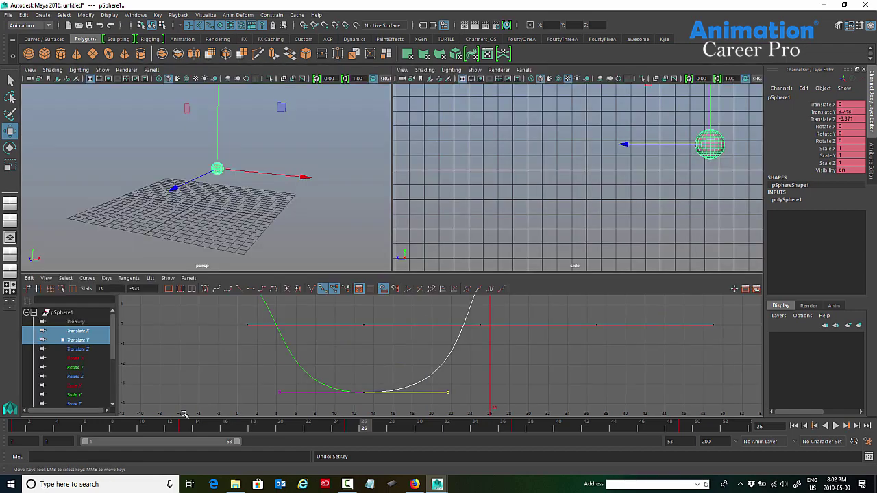
pyautogui.moveTo(171, 422); pyautogui.dragTo(313, 423)
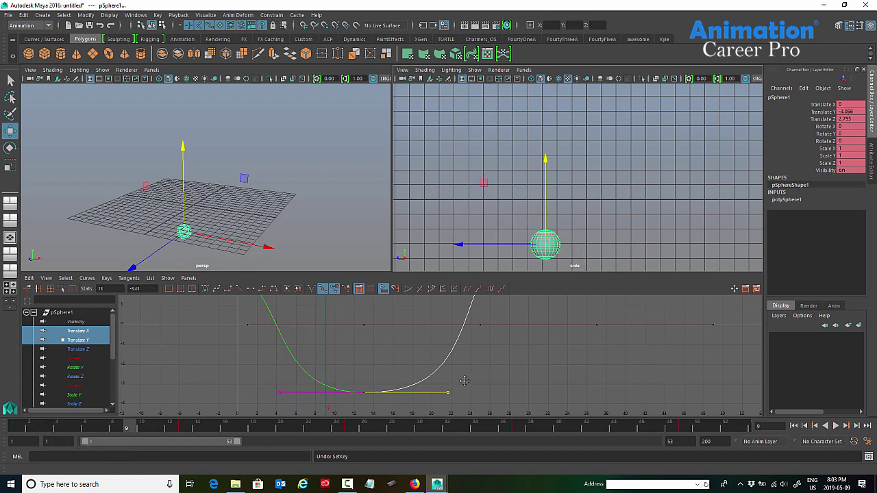
pyautogui.moveTo(461, 380); pyautogui.dragTo(470, 381, button='middle')
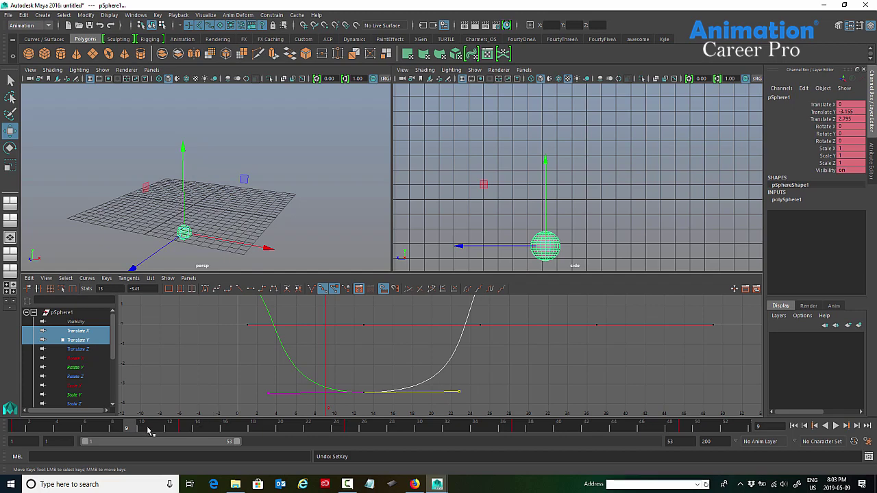
pyautogui.moveTo(127, 428); pyautogui.dragTo(85, 437)
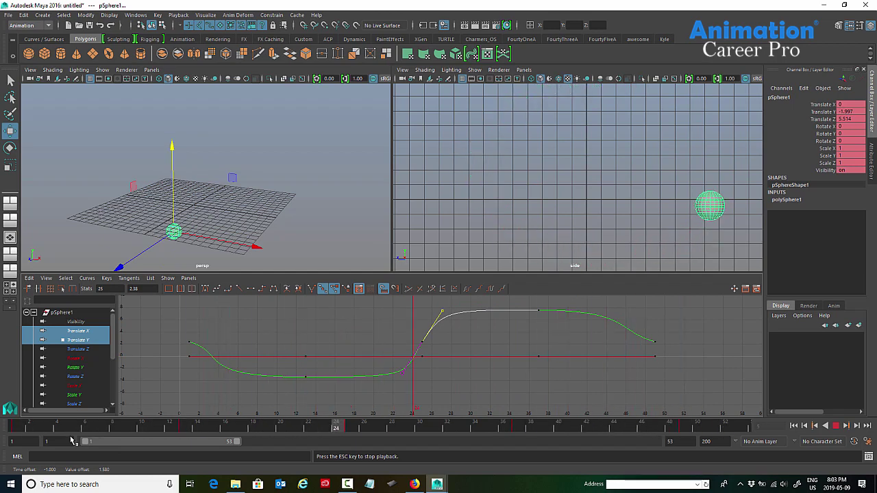
pyautogui.press('Escape')
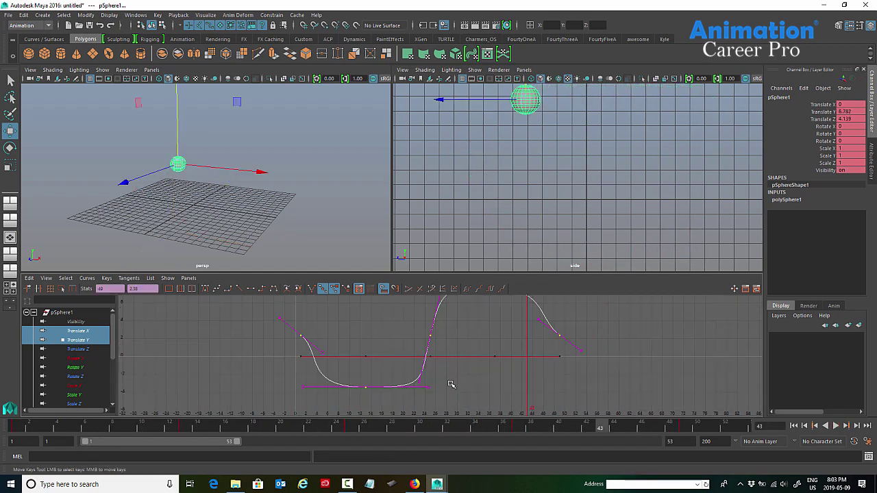
# Convert the sphere's whole Translate Y curve to non-weighted tangents and reset its keys to spline tangents
pyautogui.keyDown('alt'); pyautogui.keyDown('shift'); pyautogui.moveTo(450, 370); pyautogui.dragTo(449, 380, button='right'); pyautogui.keyUp('shift'); pyautogui.keyUp('alt')
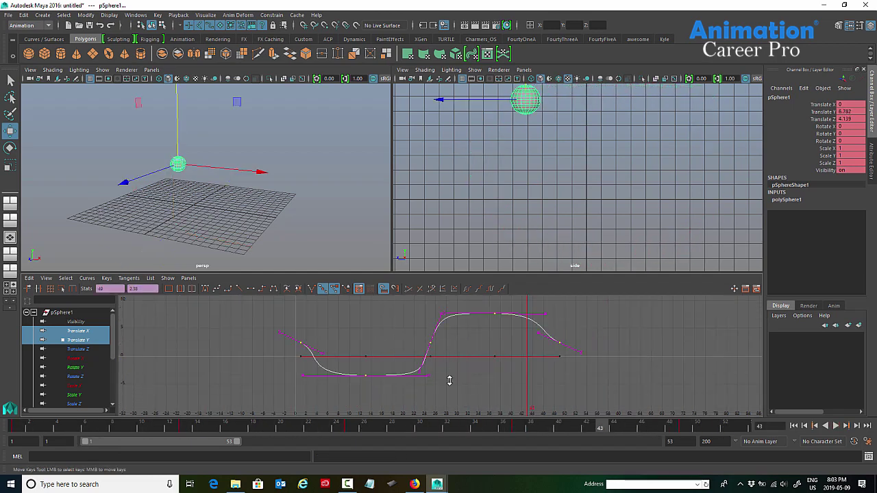
pyautogui.press('space')
pyautogui.click(86, 69)
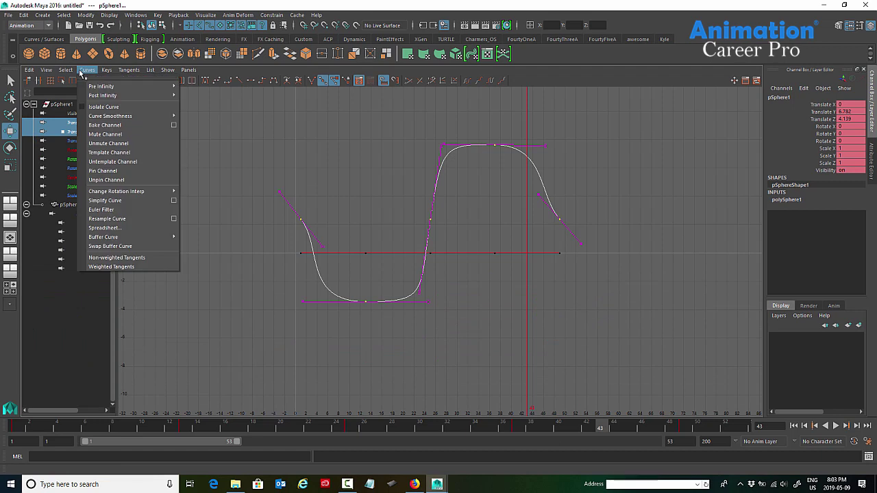
pyautogui.click(112, 258)
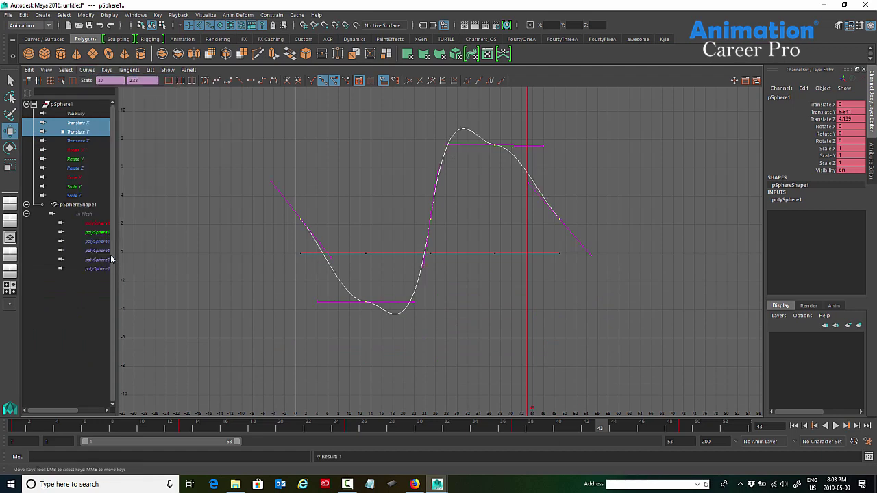
pyautogui.click(217, 81)
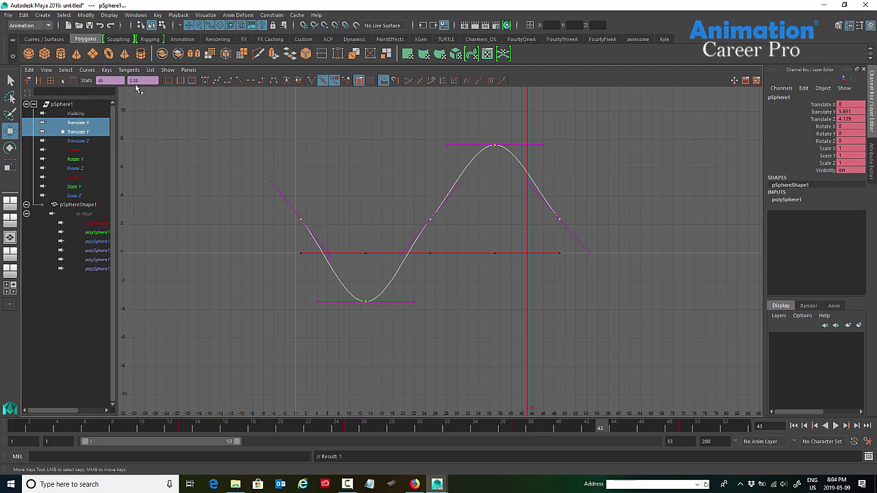
# Undo the last key edit, frame the curve, and try to free the tangent weight of the non-weighted key at frame 37
pyautogui.hotkey('ctrl', 'z')
pyautogui.press('f')
pyautogui.click(87, 69)
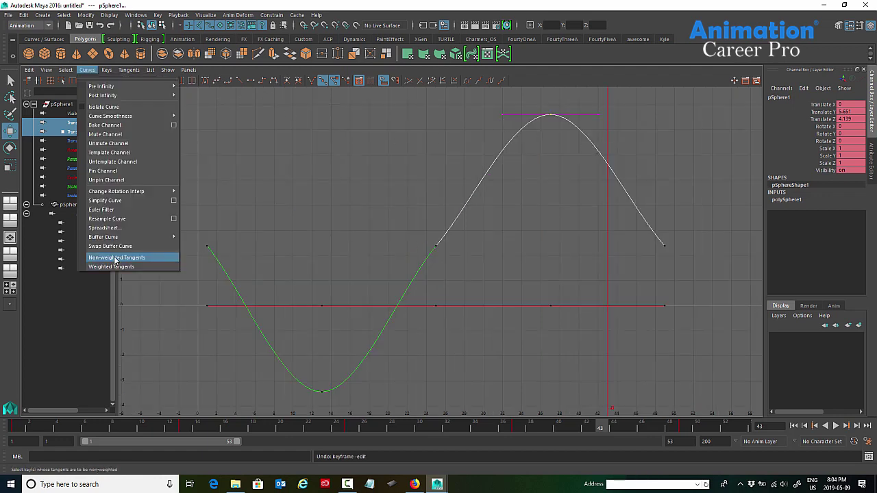
pyautogui.moveTo(131, 70)
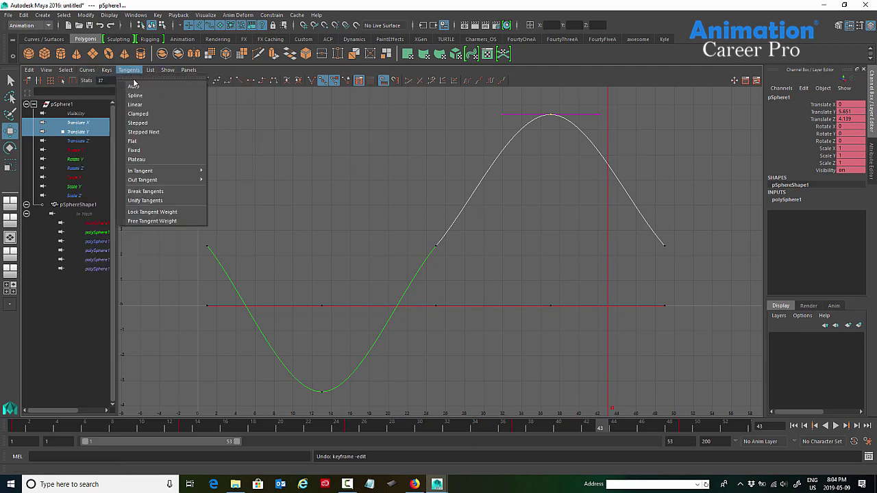
pyautogui.click(162, 220)
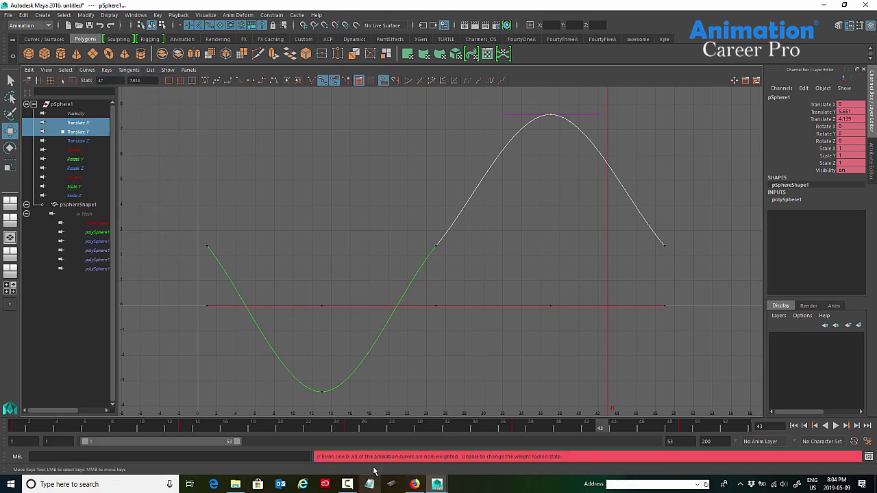
# Convert the sphere's Translate Y curve to weighted tangents
pyautogui.click(87, 70)
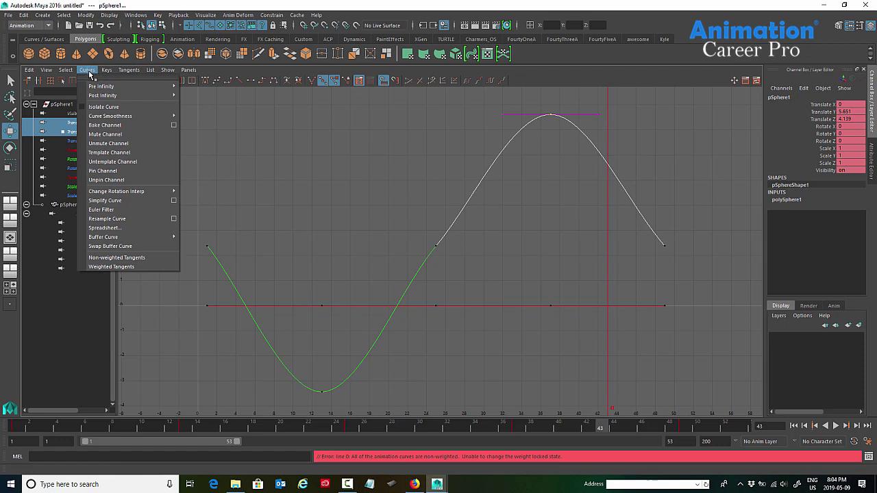
pyautogui.moveTo(129, 70)
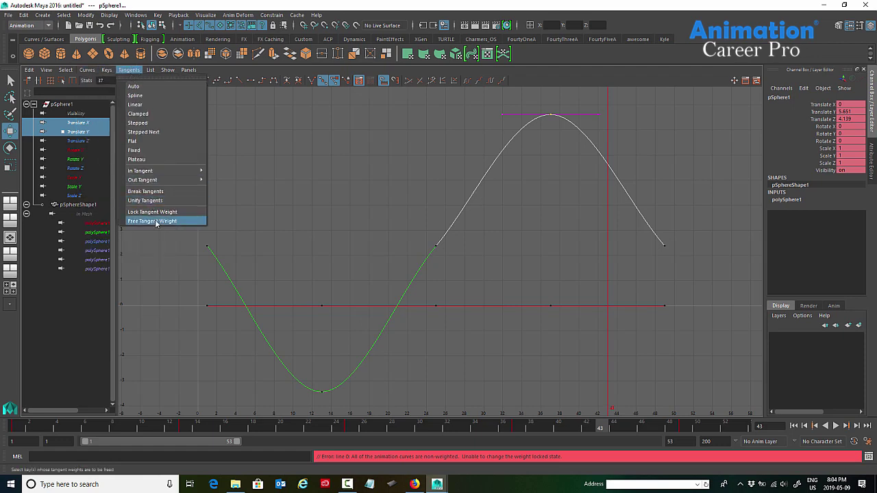
pyautogui.moveTo(85, 70)
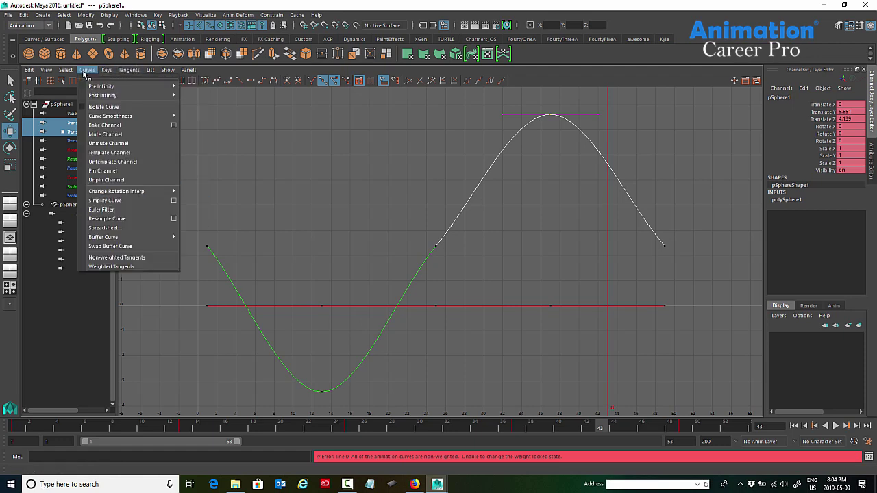
pyautogui.click(111, 266)
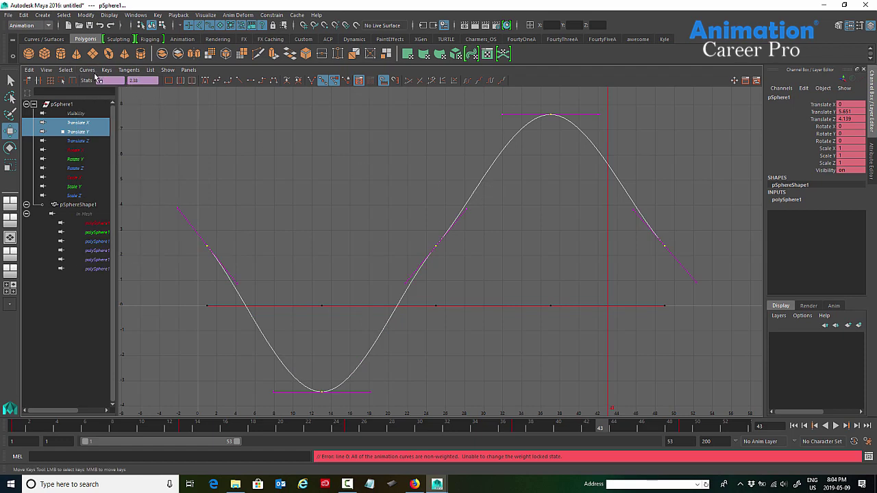
pyautogui.click(88, 71)
pyautogui.click(111, 267)
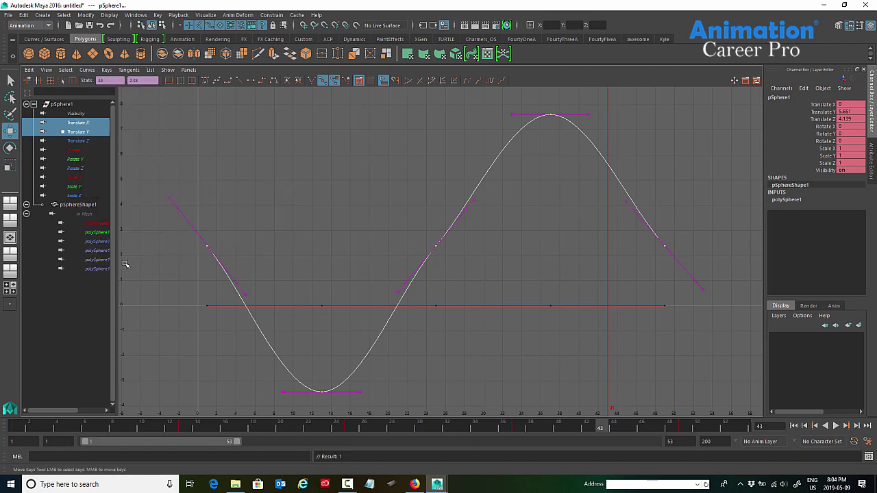
# Free the tangent weights of the keys on the Translate Y curve
pyautogui.click(129, 70)
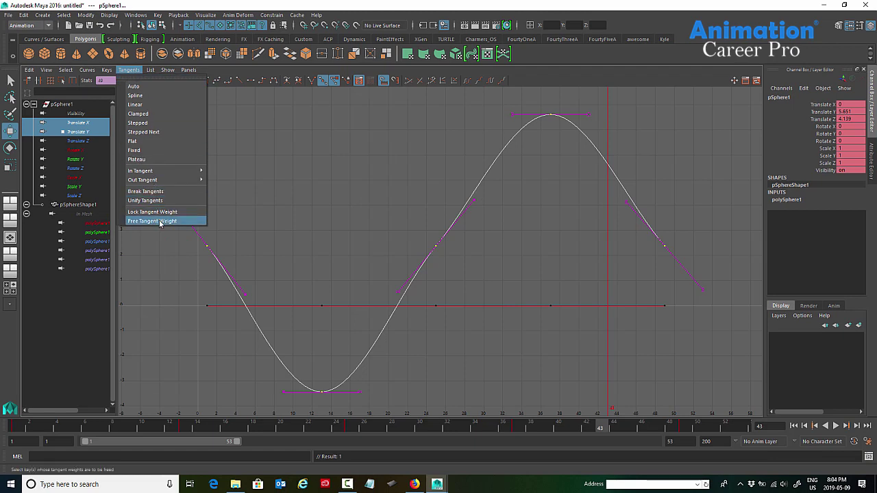
pyautogui.click(166, 213)
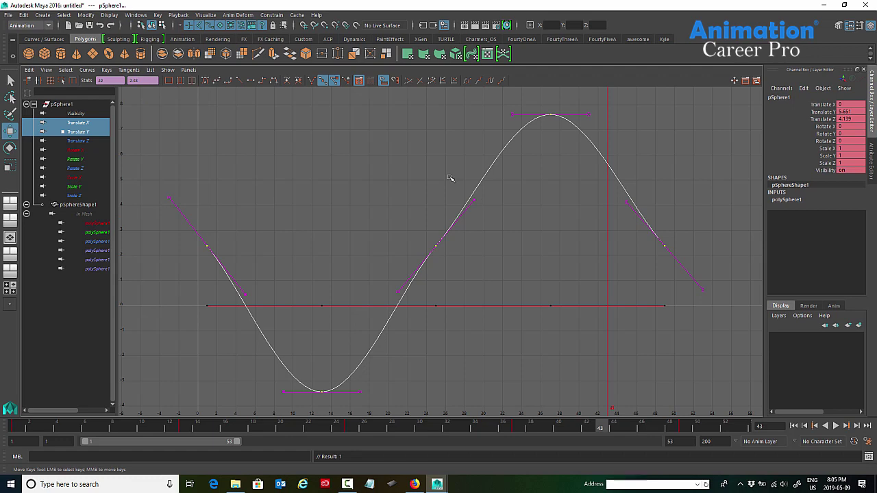
pyautogui.click(87, 70)
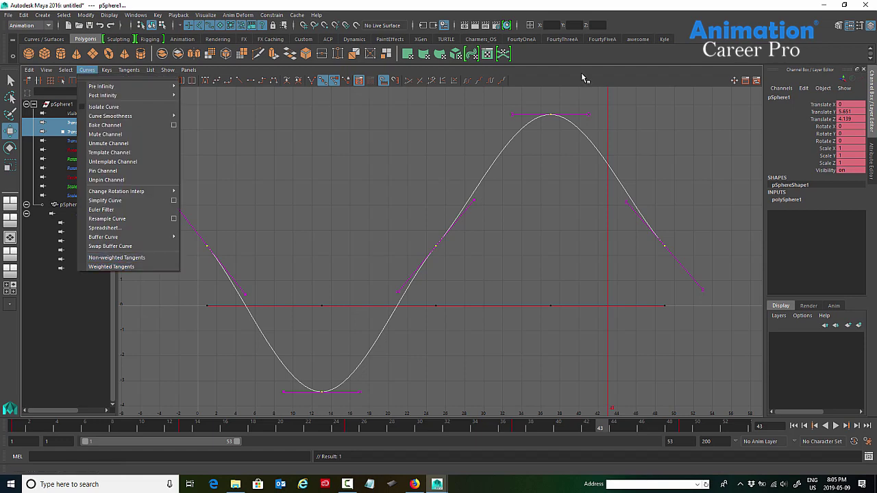
pyautogui.click(129, 69)
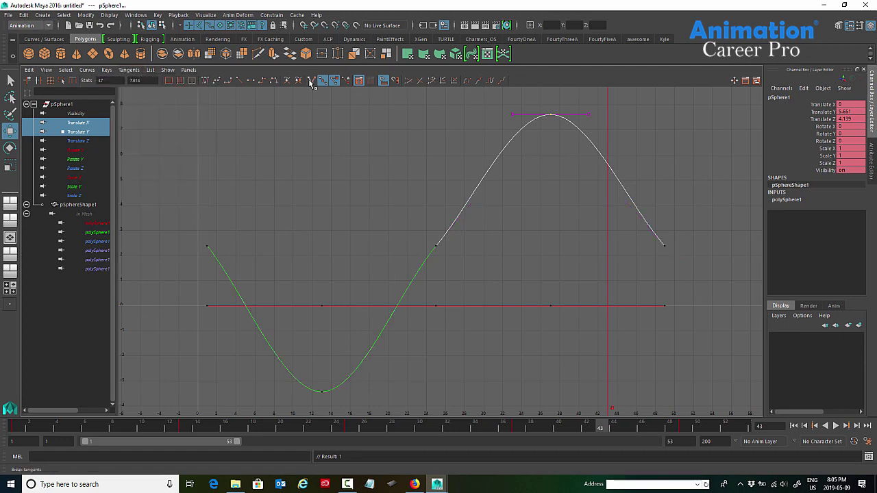
# Break the tangents of the Translate Y key at frame 37 and angle its outgoing handle downward
pyautogui.click(311, 81)
pyautogui.moveTo(568, 96); pyautogui.dragTo(598, 153)
pyautogui.moveTo(583, 172); pyautogui.dragTo(588, 207, button='middle')
# Raise and lengthen the incoming tangent handle of the Translate Y key at frame 37 independently of the outgoing one
pyautogui.click(512, 115)
pyautogui.moveTo(540, 149); pyautogui.dragTo(485, 113, button='middle')
pyautogui.moveTo(548, 170)
pyautogui.keyDown('alt'); pyautogui.mouseDown(button='right')
pyautogui.moveTo(568, 184)
pyautogui.moveTo(547, 168)
pyautogui.mouseUp(button='right'); pyautogui.keyUp('alt')
pyautogui.moveTo(473, 184); pyautogui.dragTo(515, 175, button='middle')
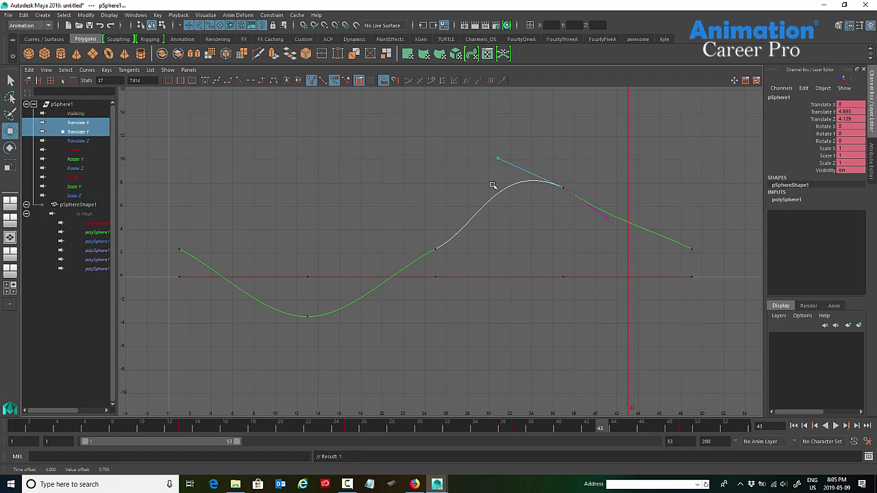